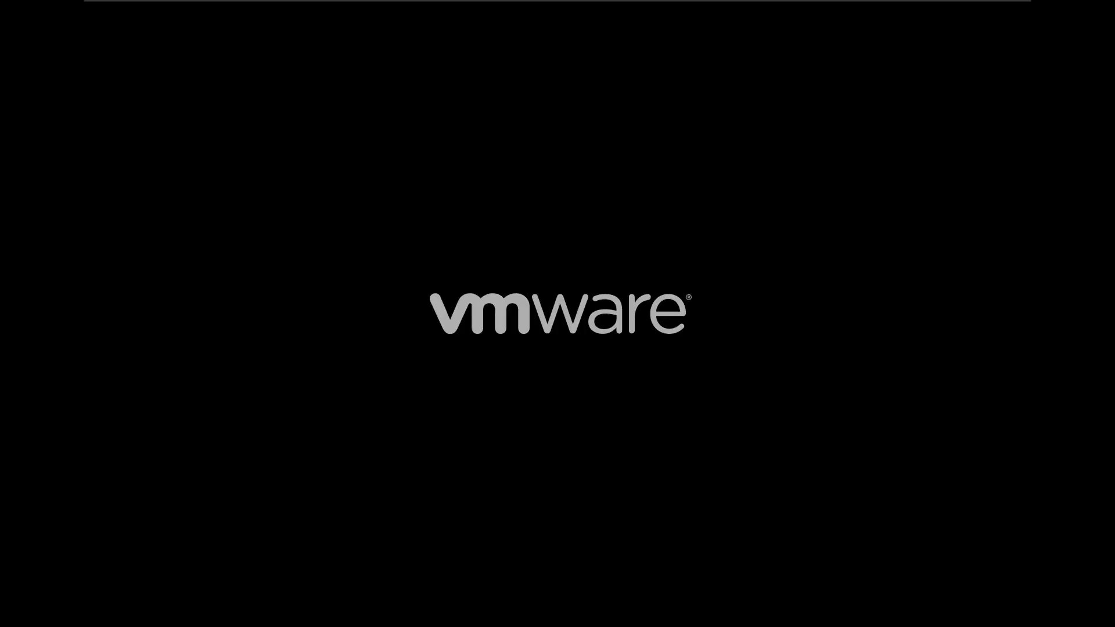
{"action": "left_click", "coordinate": [424, 8]}
{"action": "left_click", "coordinate": [447, 34]}
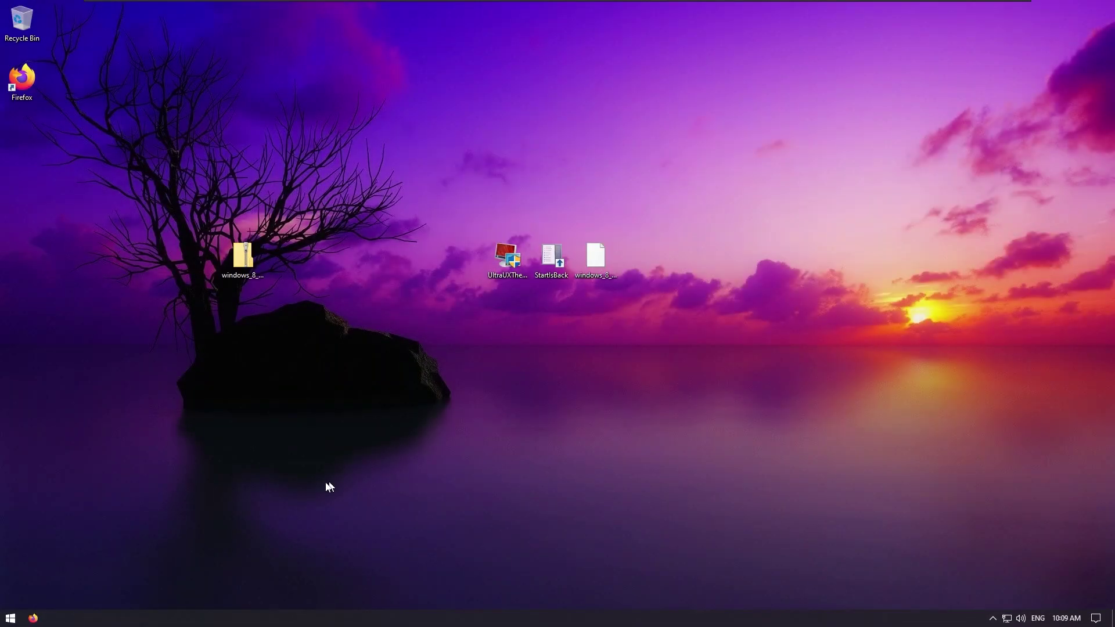
Extract the Windows 8 themes ZIP archive to its default desktop folder, skipping the Autumn Wallpapers folder whose path is too long.
{"action": "right_click", "coordinate": [251, 274]}
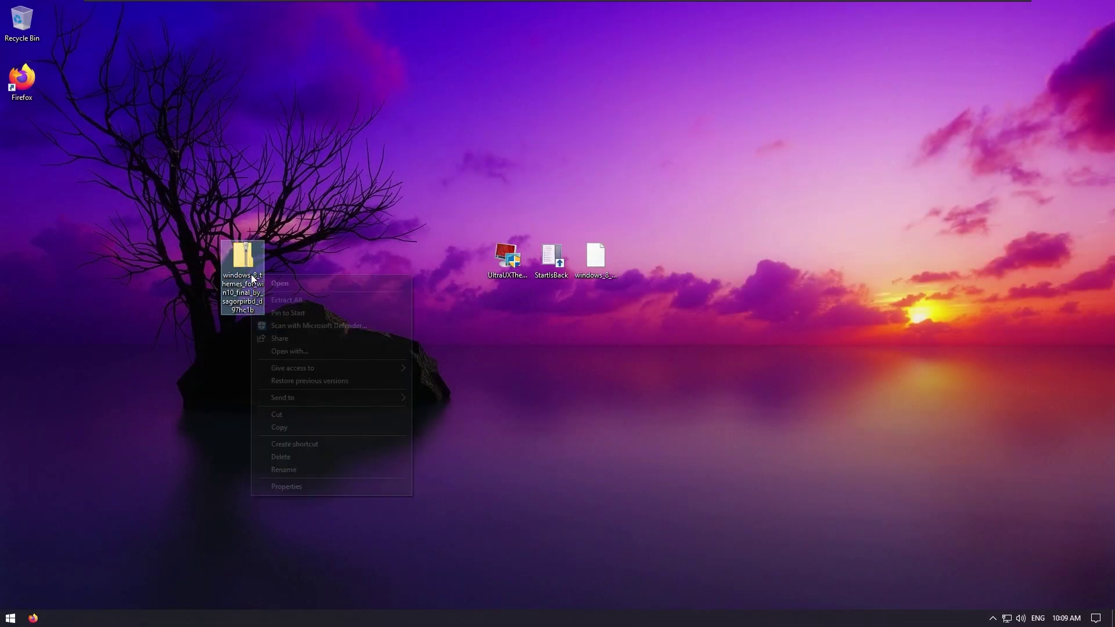
{"action": "left_click", "coordinate": [357, 300]}
{"action": "key", "text": "Return"}
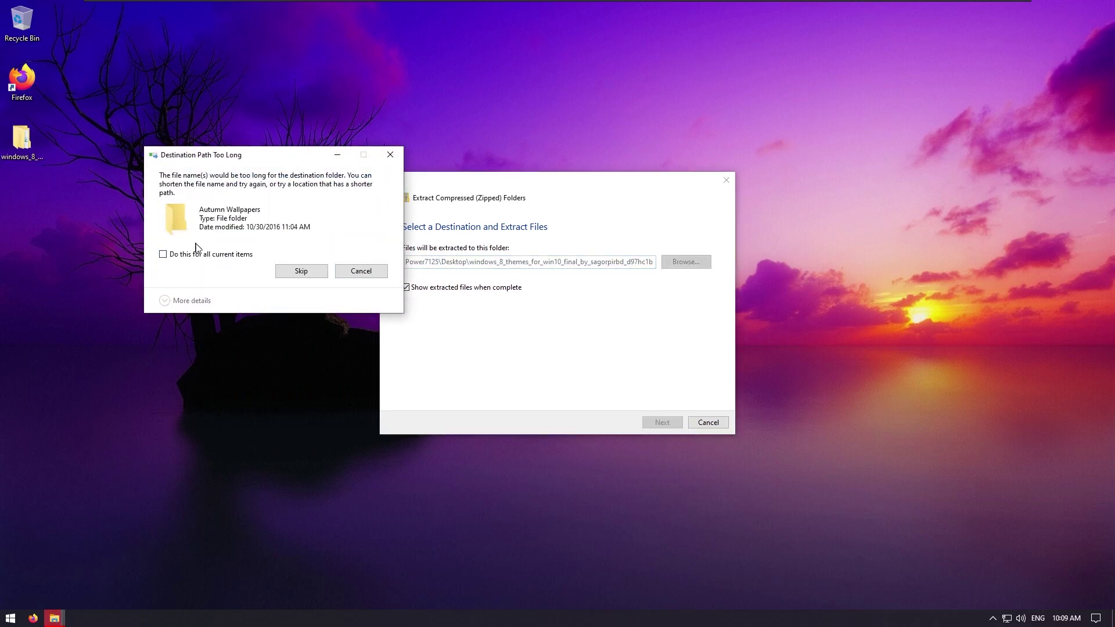
{"action": "left_click", "coordinate": [294, 277]}
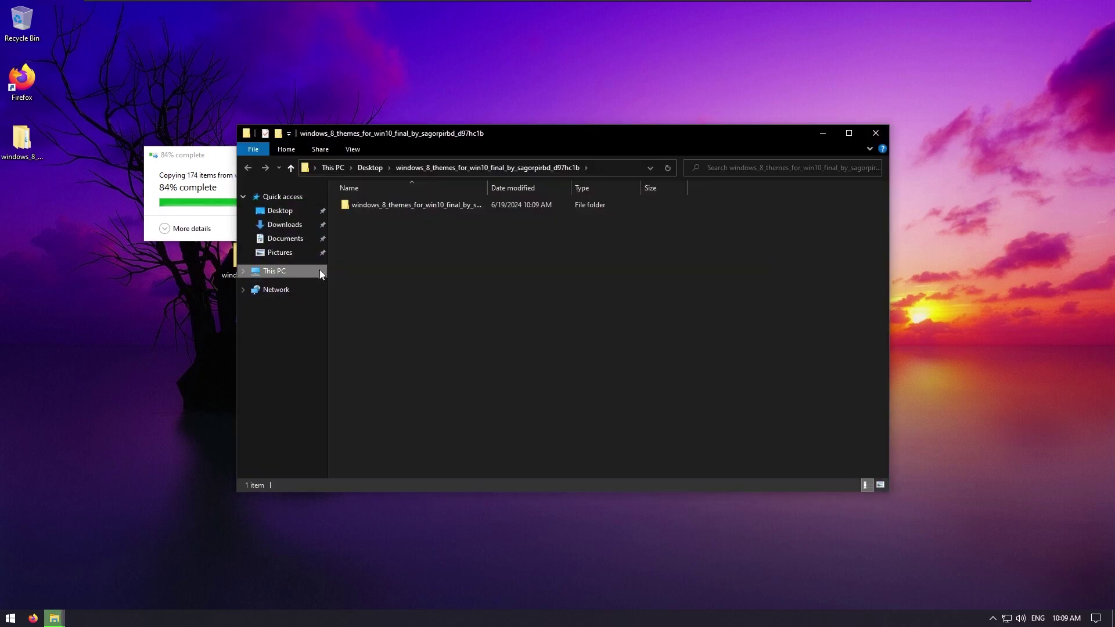
Copy the entire contents of the extracted Theme subfolder Themes For 10 Build 14393 Anniversary Update.
{"action": "double_click", "coordinate": [422, 203]}
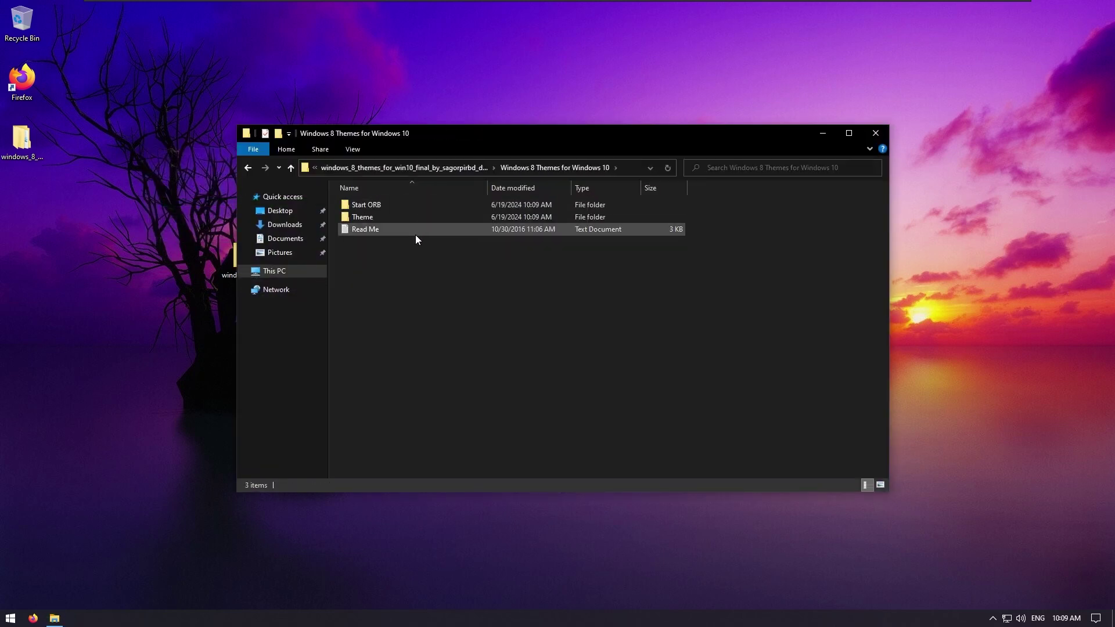
{"action": "key", "text": "t"}
{"action": "key", "text": "Return"}
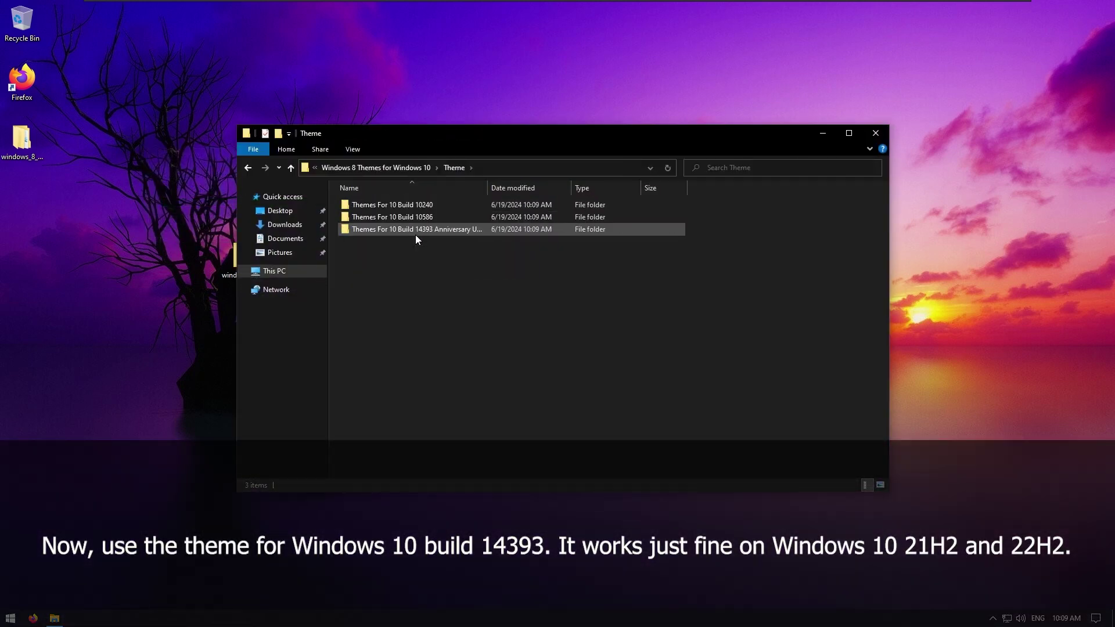
{"action": "double_click", "coordinate": [416, 234]}
{"action": "key", "text": "ctrl+a"}
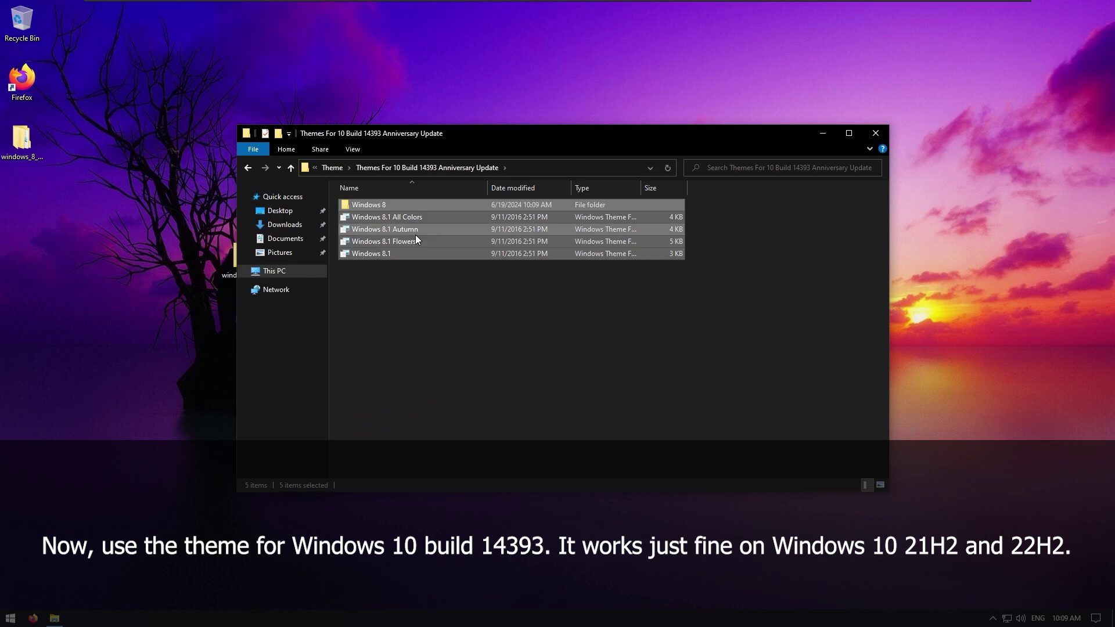
Paste the copied theme files into C:\Windows\Resources\Themes using a new Explorer window, granting administrator permission for all items.
{"action": "key", "text": "super+e"}
{"action": "left_click", "coordinate": [317, 286]}
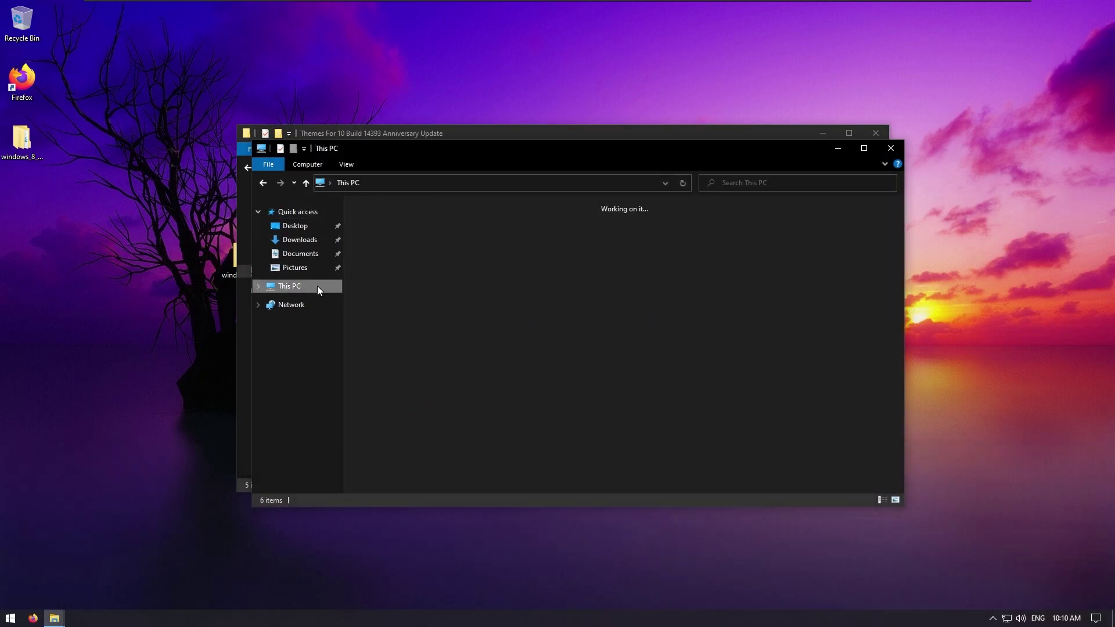
{"action": "double_click", "coordinate": [465, 343]}
{"action": "key", "text": "w"}
{"action": "key", "text": "Return"}
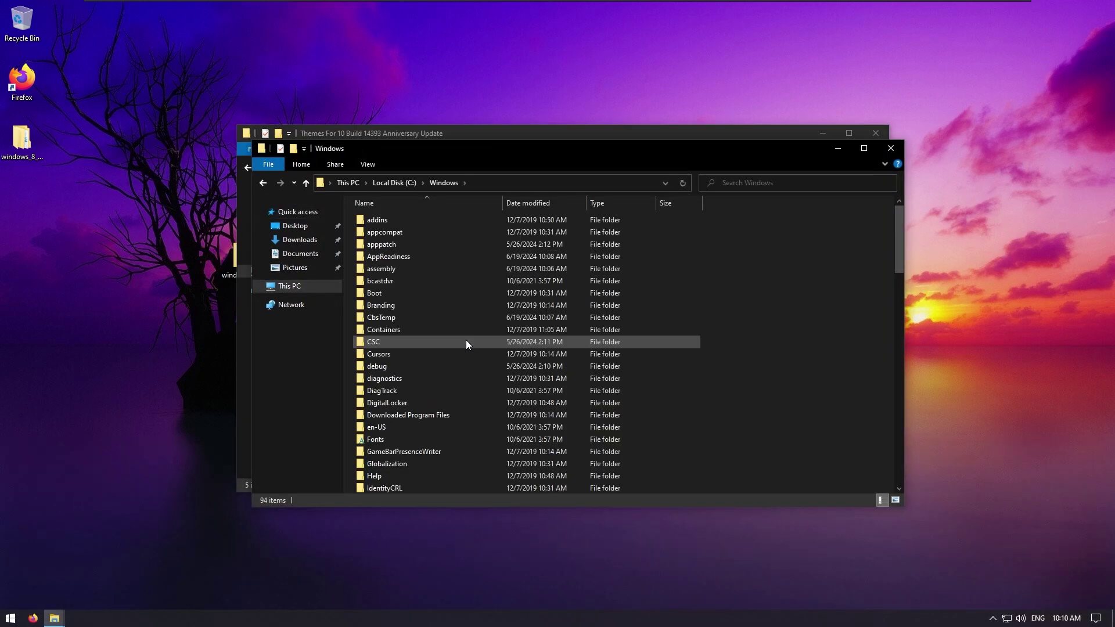
{"action": "type", "text": "resources"}
{"action": "key", "text": "Return"}
{"action": "key", "text": "t"}
{"action": "key", "text": "Return"}
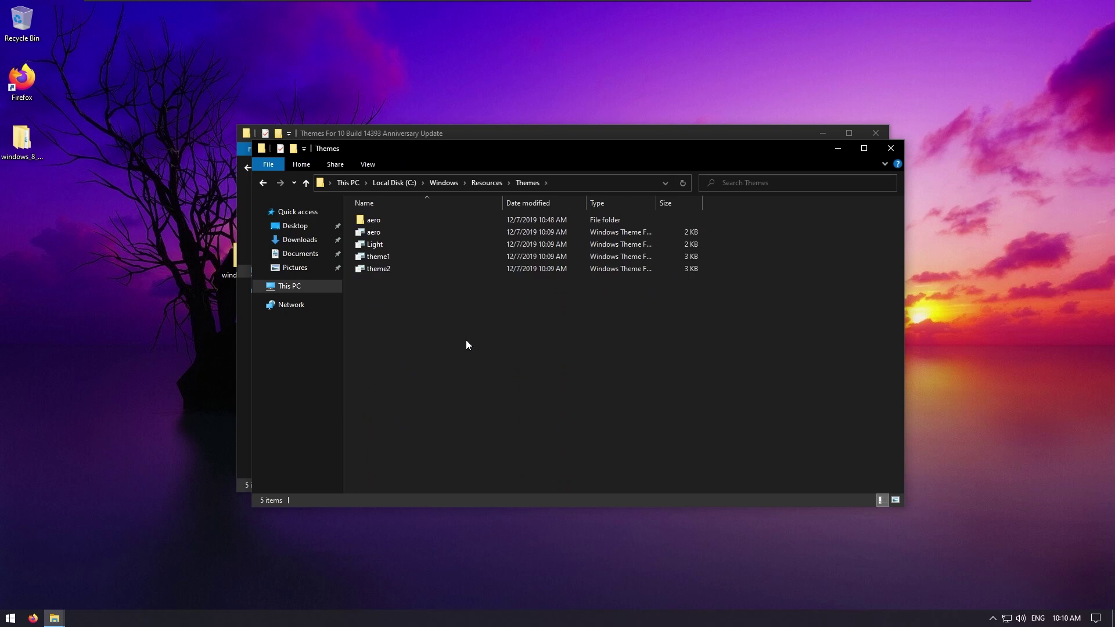
{"action": "key", "text": "ctrl+v"}
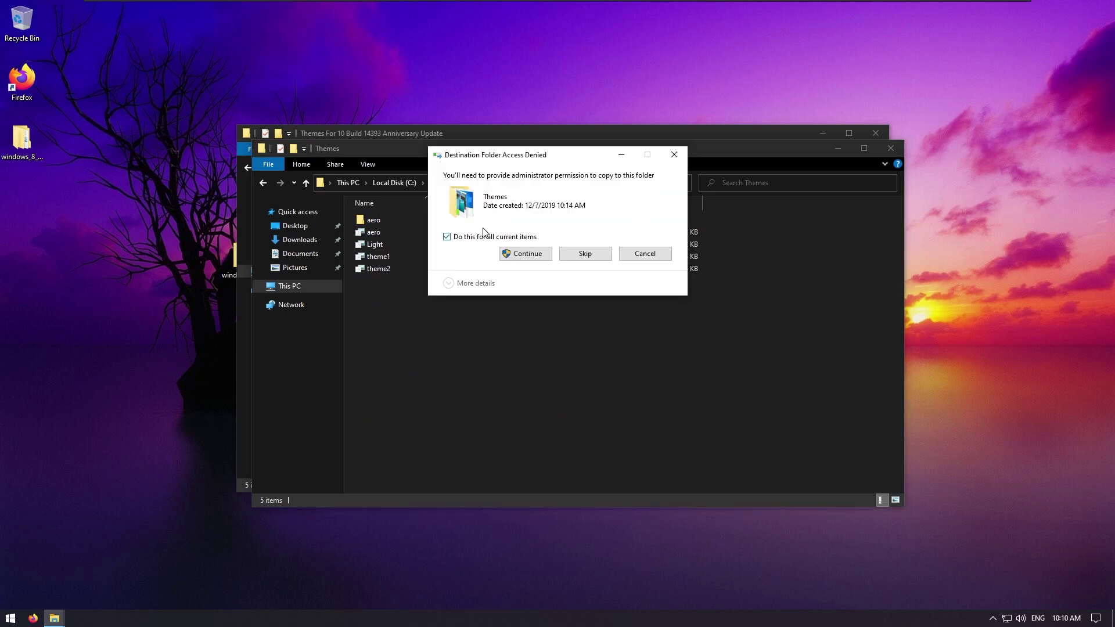
{"action": "left_click", "coordinate": [543, 255]}
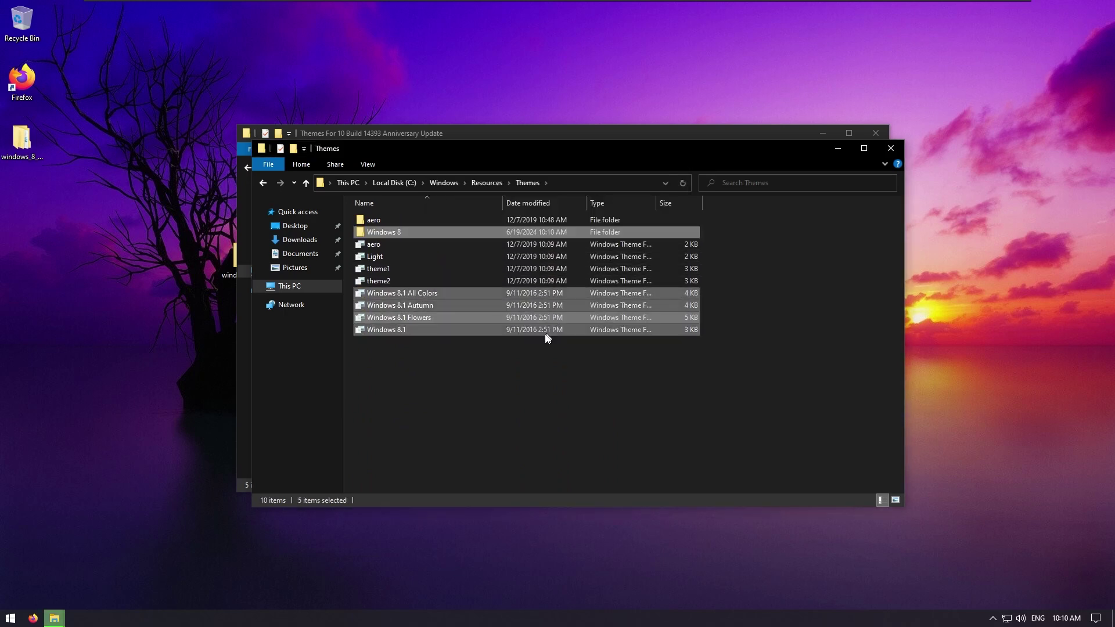
Apply the Windows 8.1 theme file, and close Settings and the open folder windows.
{"action": "left_click", "coordinate": [476, 390]}
{"action": "double_click", "coordinate": [433, 330]}
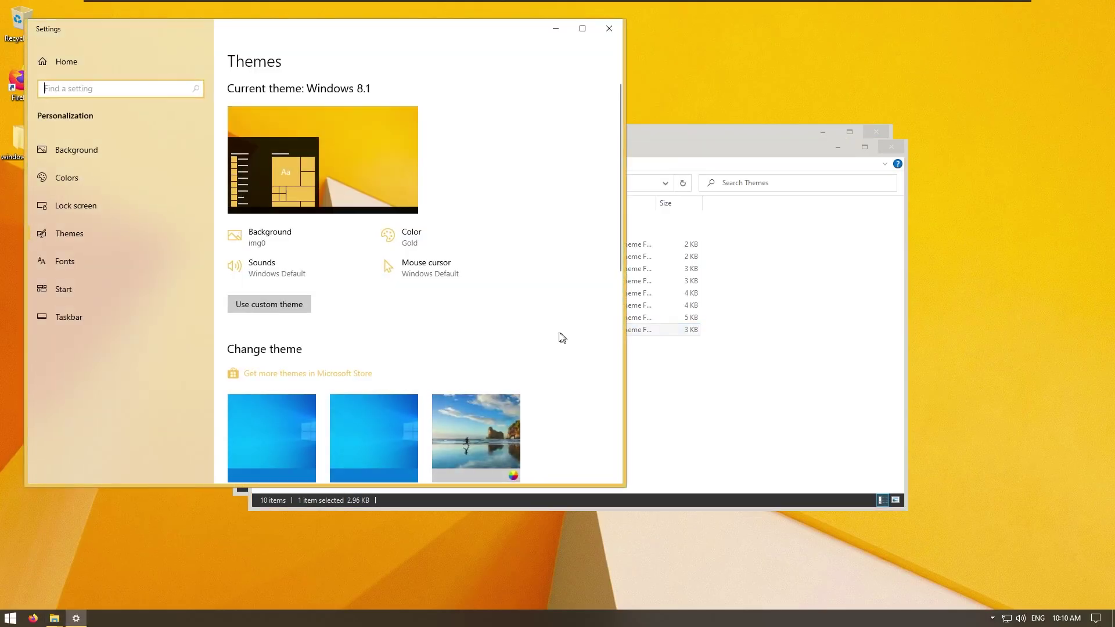
{"action": "key", "text": "alt+F4"}
{"action": "left_click_drag", "start_coordinate": [418, 375], "coordinate": [448, 351]}
{"action": "key", "text": "alt+Left"}
{"action": "left_click", "coordinate": [483, 351]}
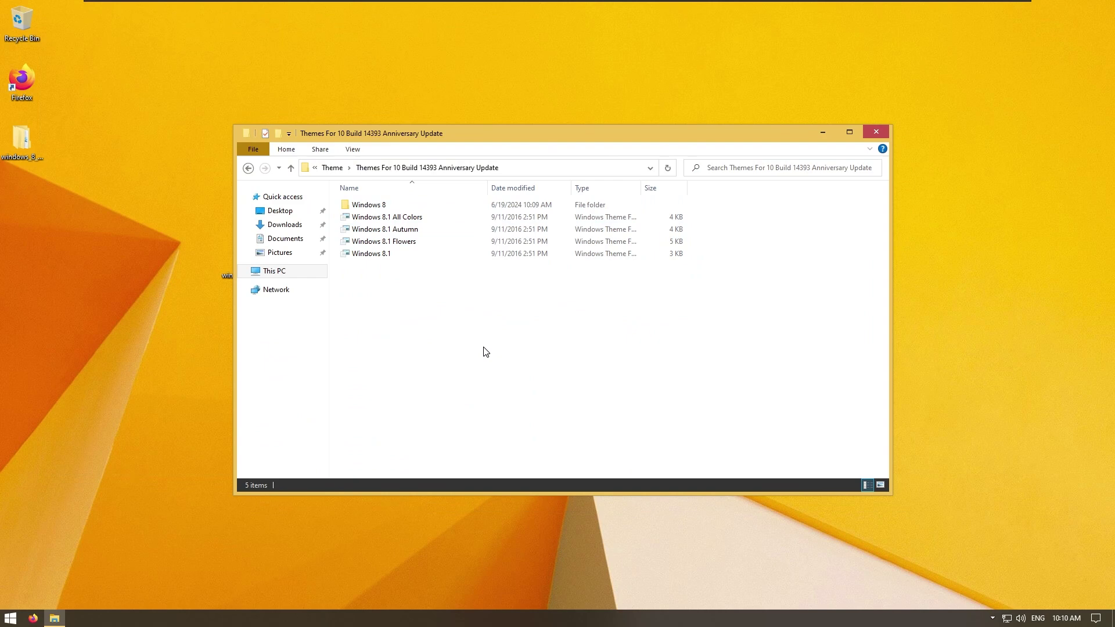
{"action": "key", "text": "alt+F4"}
Look at This PC in a new File Explorer window and at the Start menu under the applied theme.
{"action": "key", "text": "super+e"}
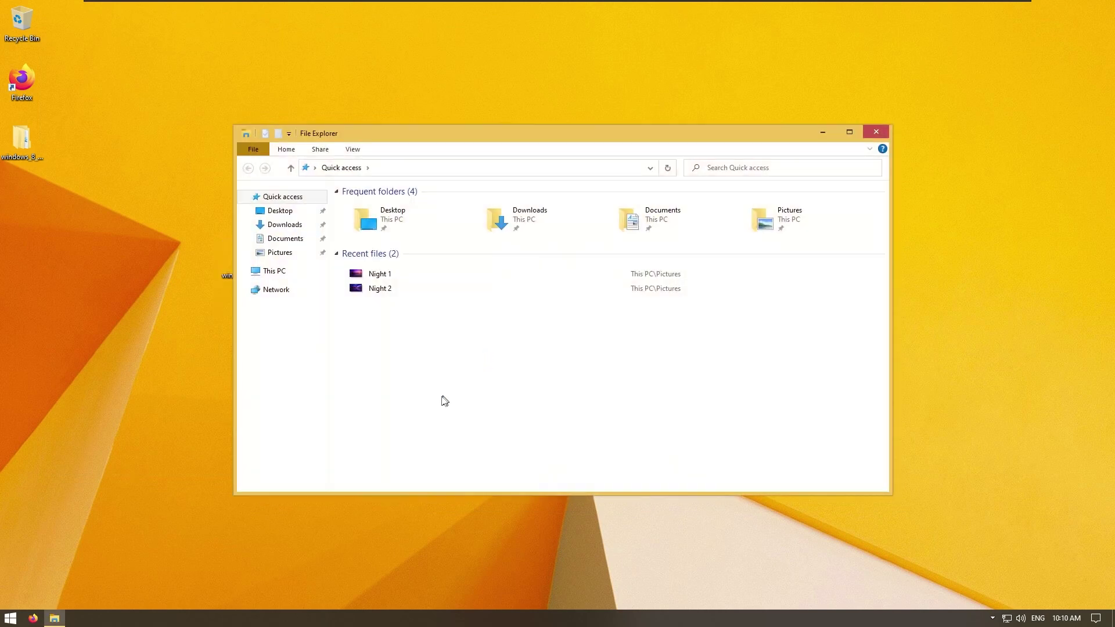
{"action": "left_click", "coordinate": [299, 276]}
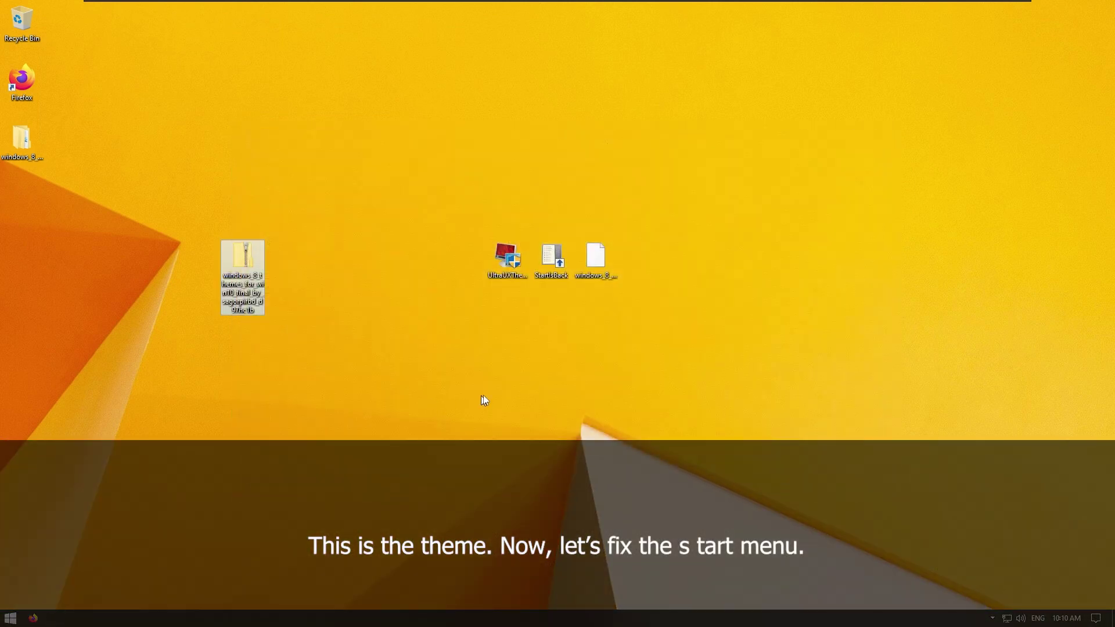
{"action": "key", "text": "super"}
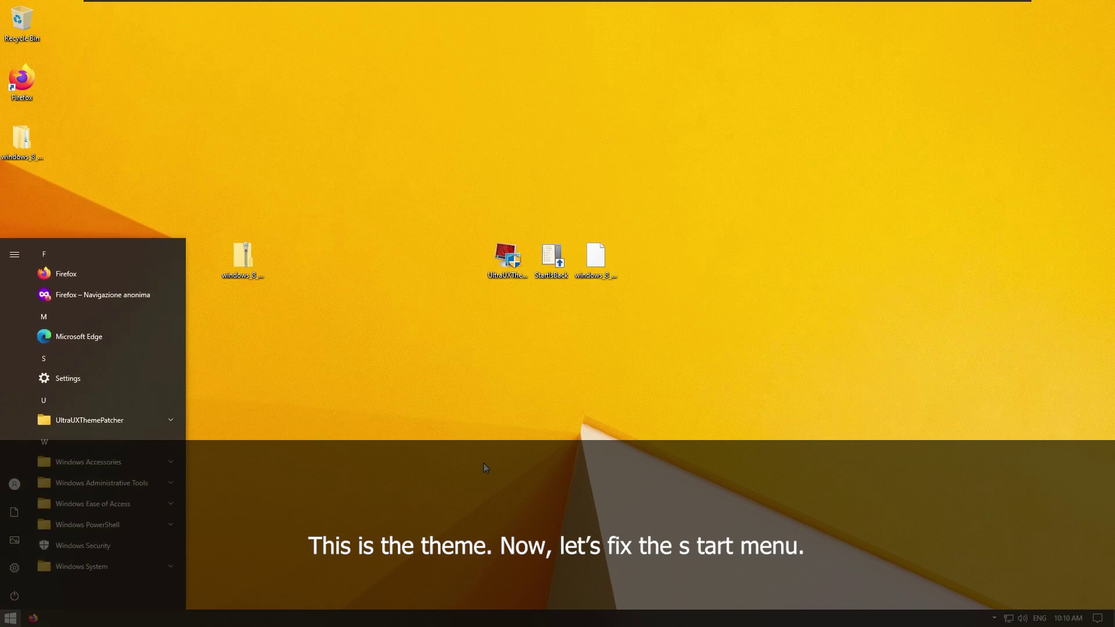
{"action": "key", "text": "Escape"}
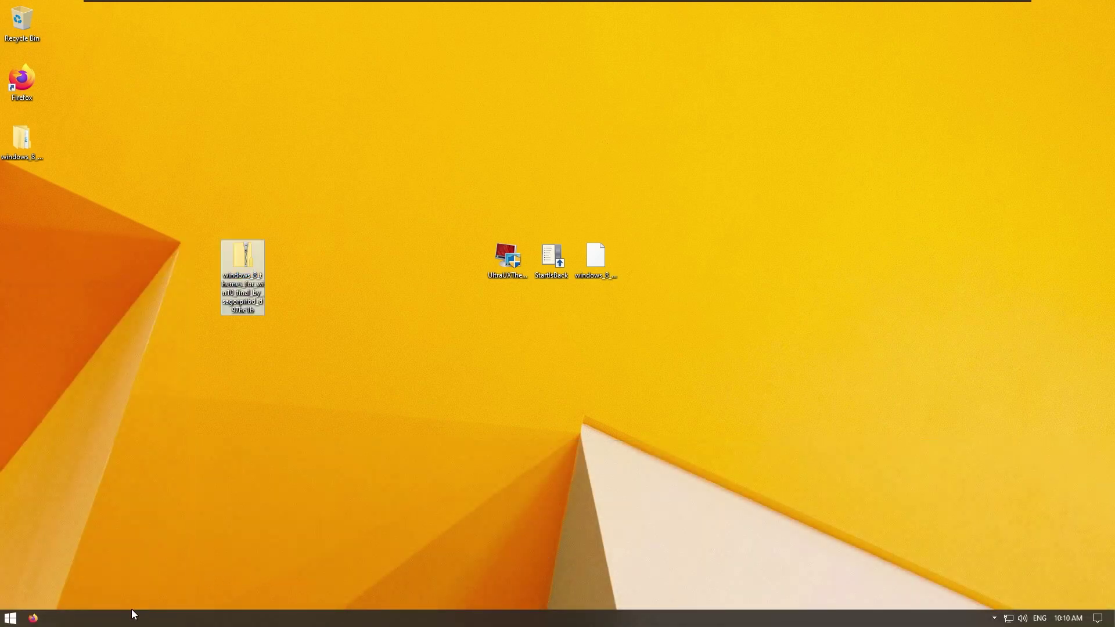
Turn on Use Start full screen in the Start personalization settings and move the Settings window up.
{"action": "right_click", "coordinate": [132, 611]}
{"action": "left_click", "coordinate": [174, 601]}
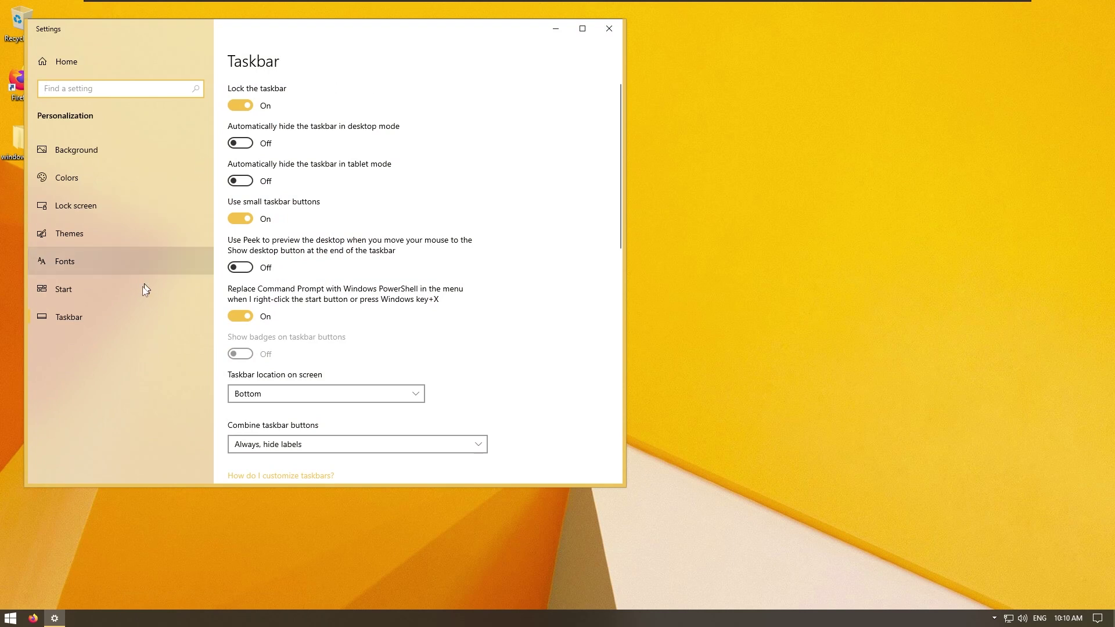
{"action": "left_click", "coordinate": [163, 292]}
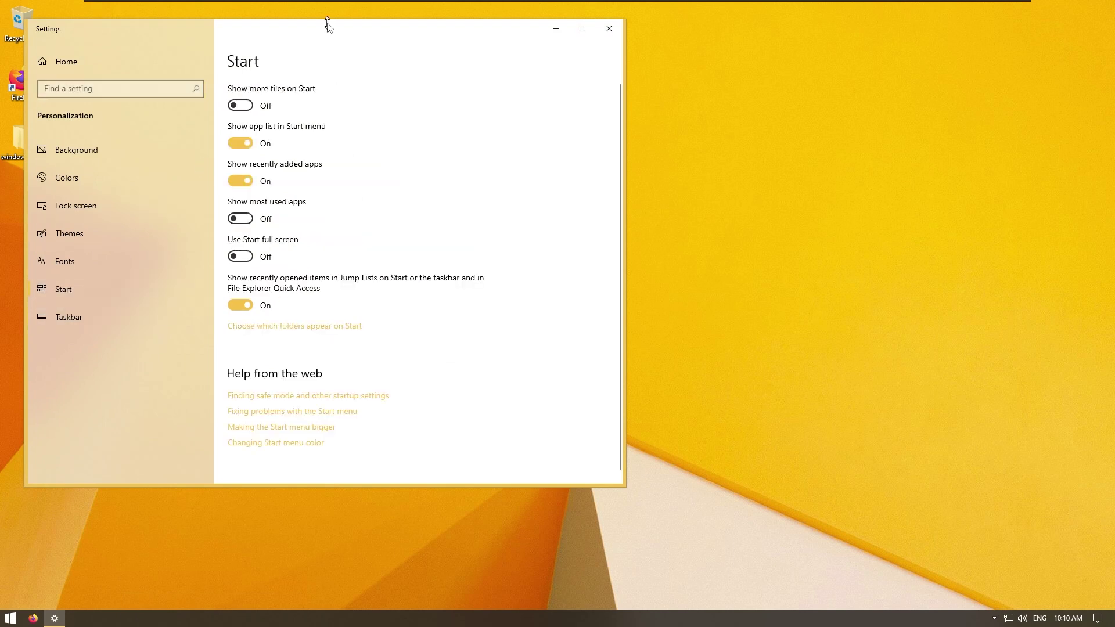
{"action": "left_click_drag", "start_coordinate": [328, 26], "coordinate": [568, 271]}
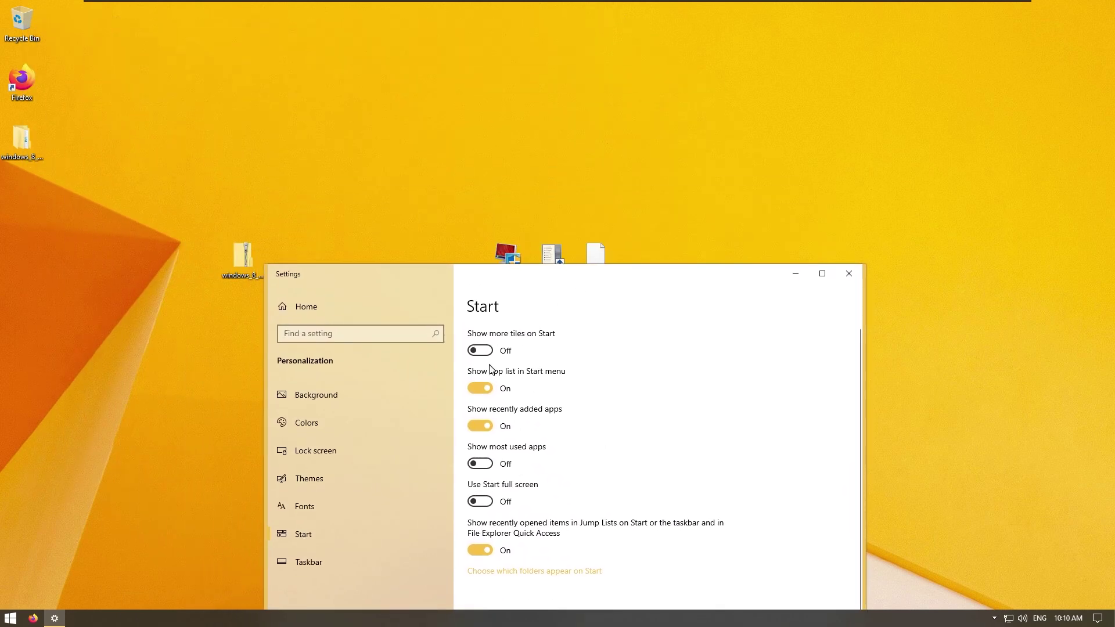
{"action": "scroll", "coordinate": [552, 416], "scroll_direction": "down", "scroll_amount": 1}
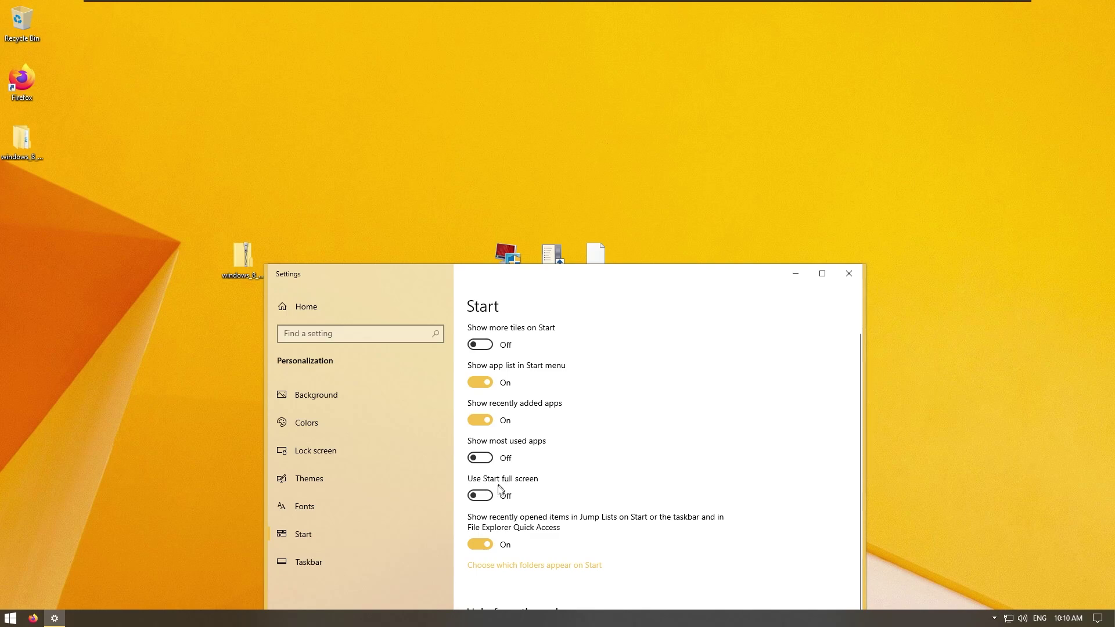
{"action": "left_click", "coordinate": [482, 496]}
{"action": "left_click_drag", "start_coordinate": [572, 287], "coordinate": [659, 109]}
Pin Firefox to the full-screen Start and switch to the pinned tiles view.
{"action": "key", "text": "super"}
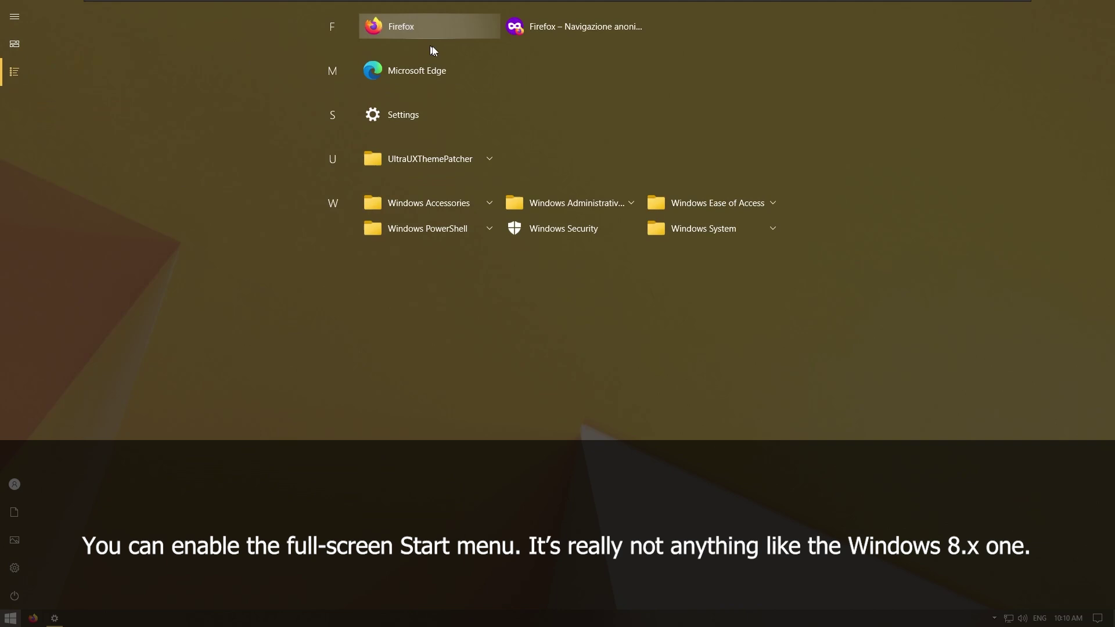
{"action": "right_click", "coordinate": [412, 34]}
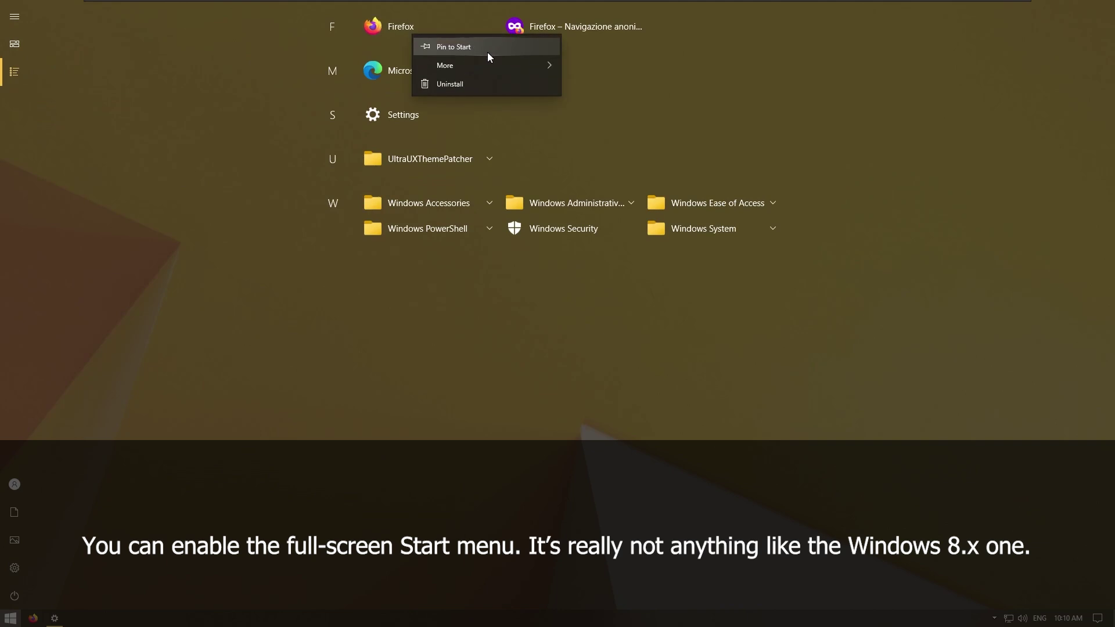
{"action": "left_click", "coordinate": [488, 47]}
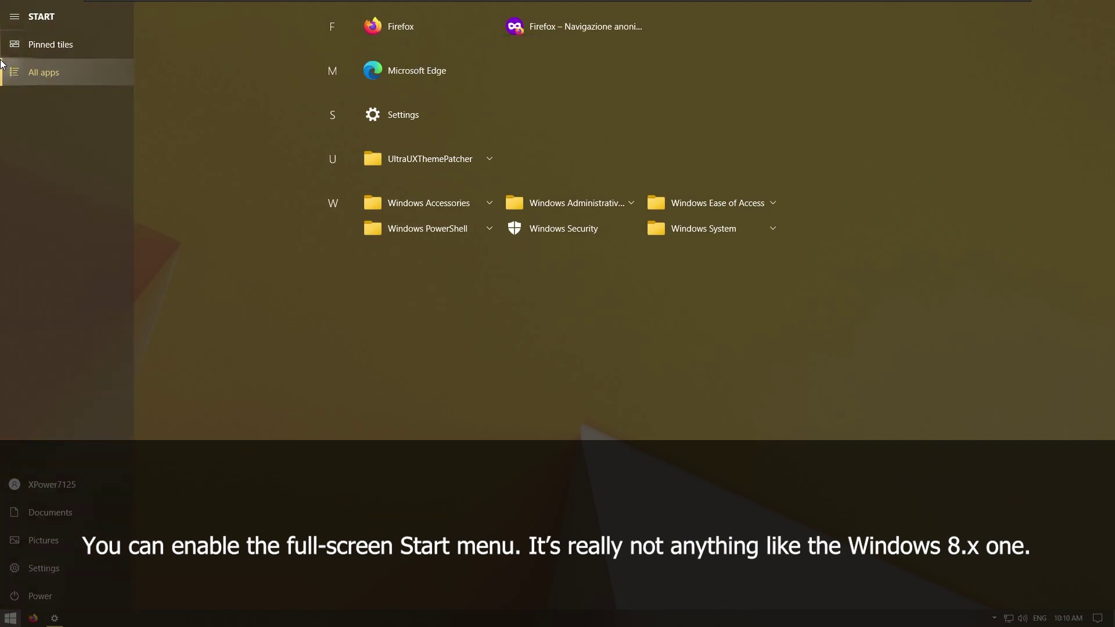
{"action": "left_click", "coordinate": [12, 51]}
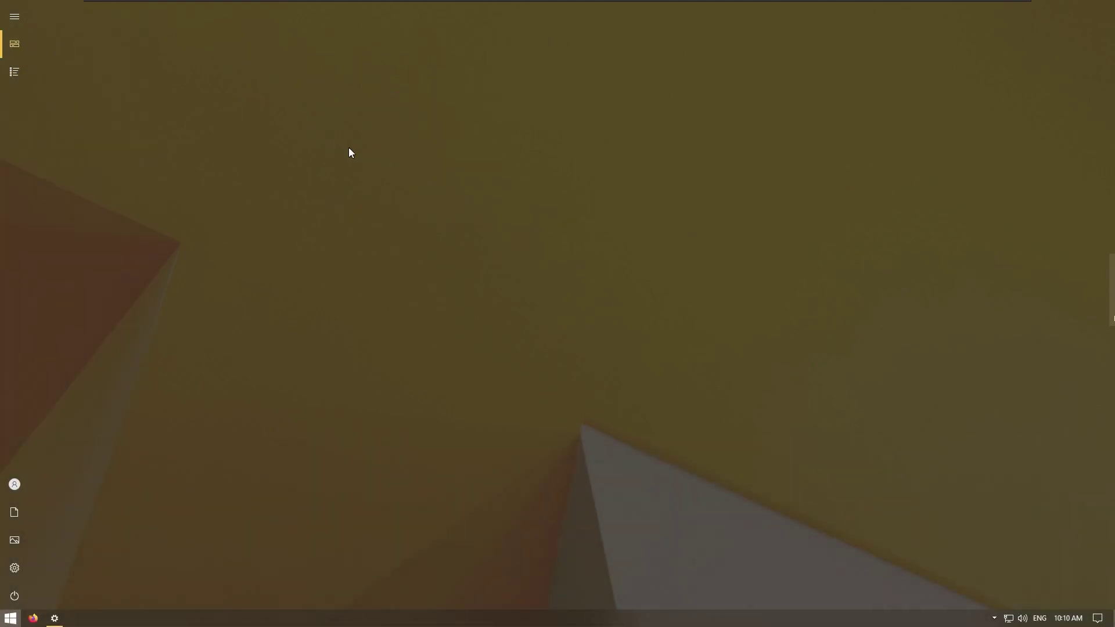
Try to unpin Firefox from Start in the all apps list and leave the Start screen.
{"action": "left_click", "coordinate": [12, 72]}
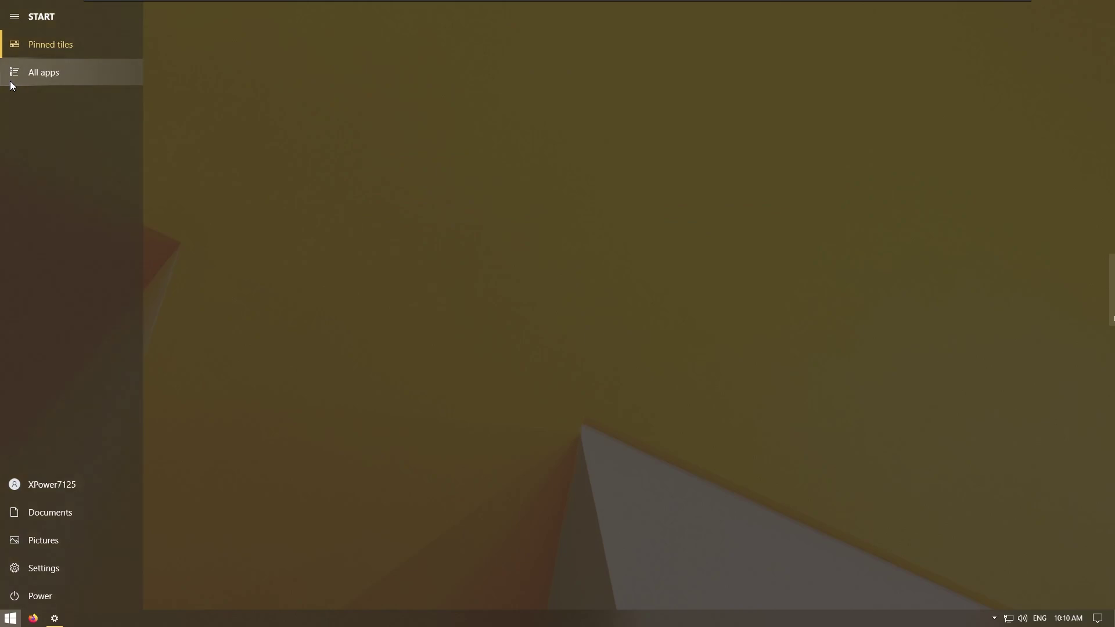
{"action": "right_click", "coordinate": [408, 34]}
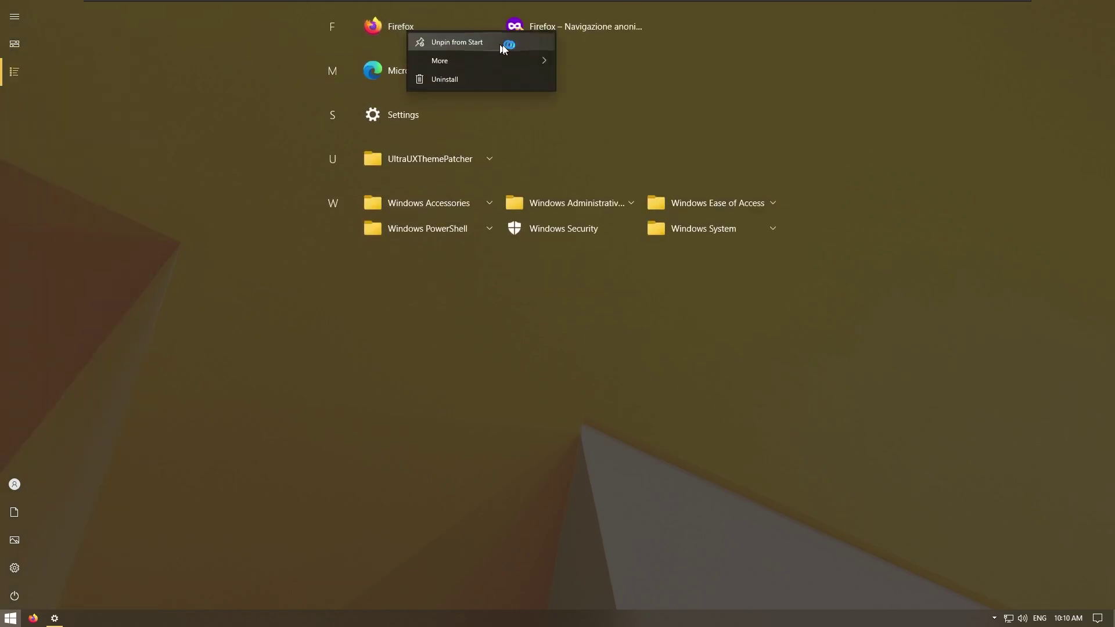
{"action": "left_click", "coordinate": [534, 46]}
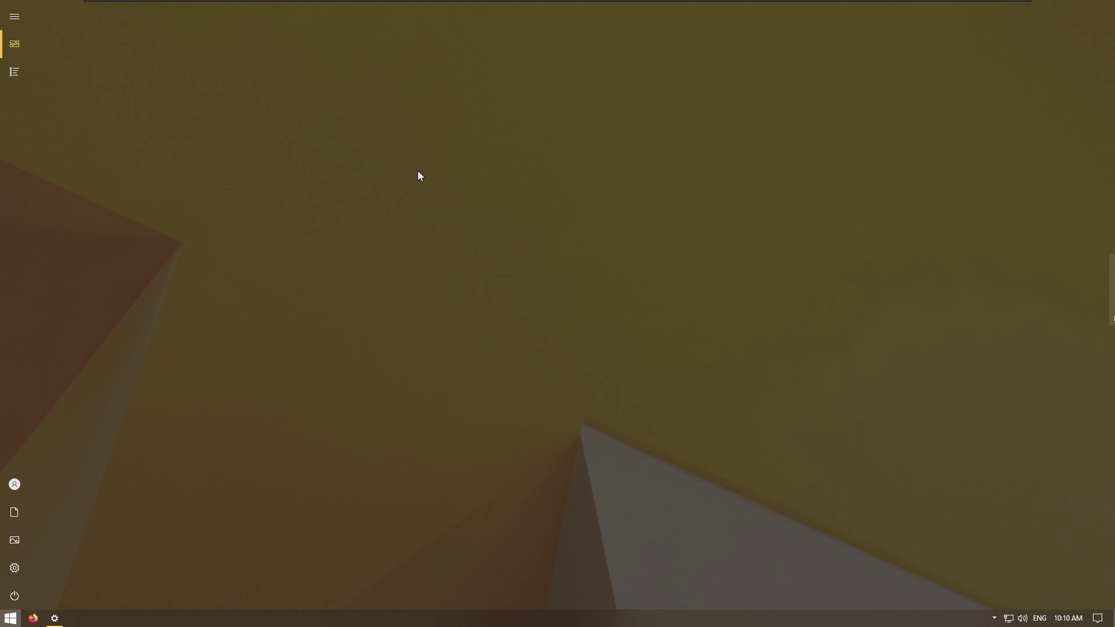
{"action": "left_click", "coordinate": [417, 174]}
Switch Use Start full screen off and back on, and check the pinned tiles on the Start screen.
{"action": "left_click", "coordinate": [586, 318]}
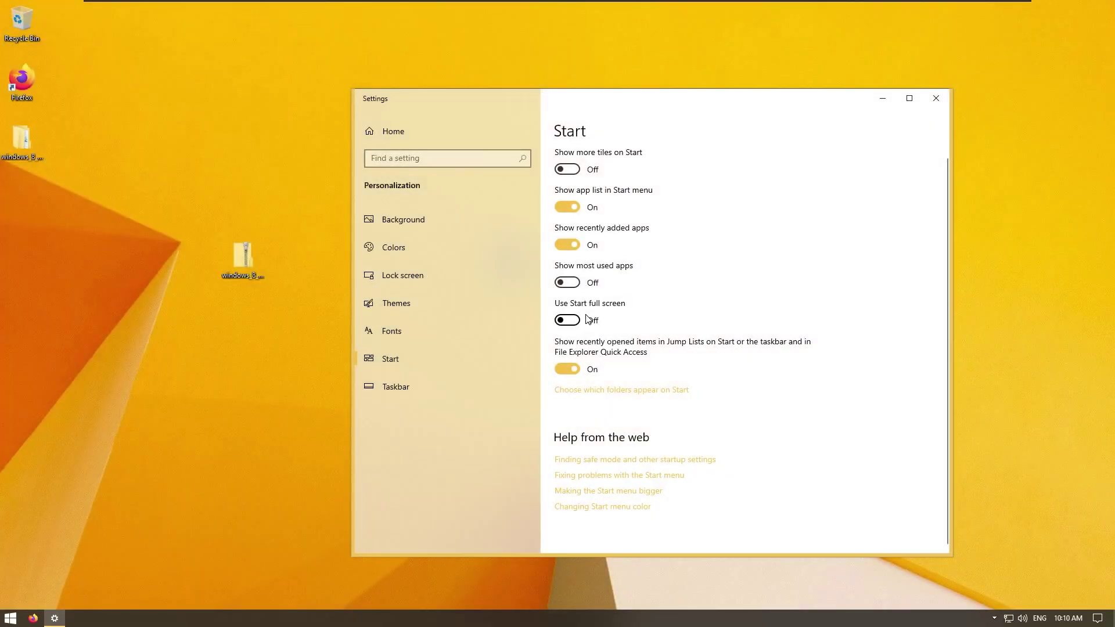
{"action": "key", "text": "super"}
{"action": "left_click", "coordinate": [571, 320]}
{"action": "left_click", "coordinate": [572, 321]}
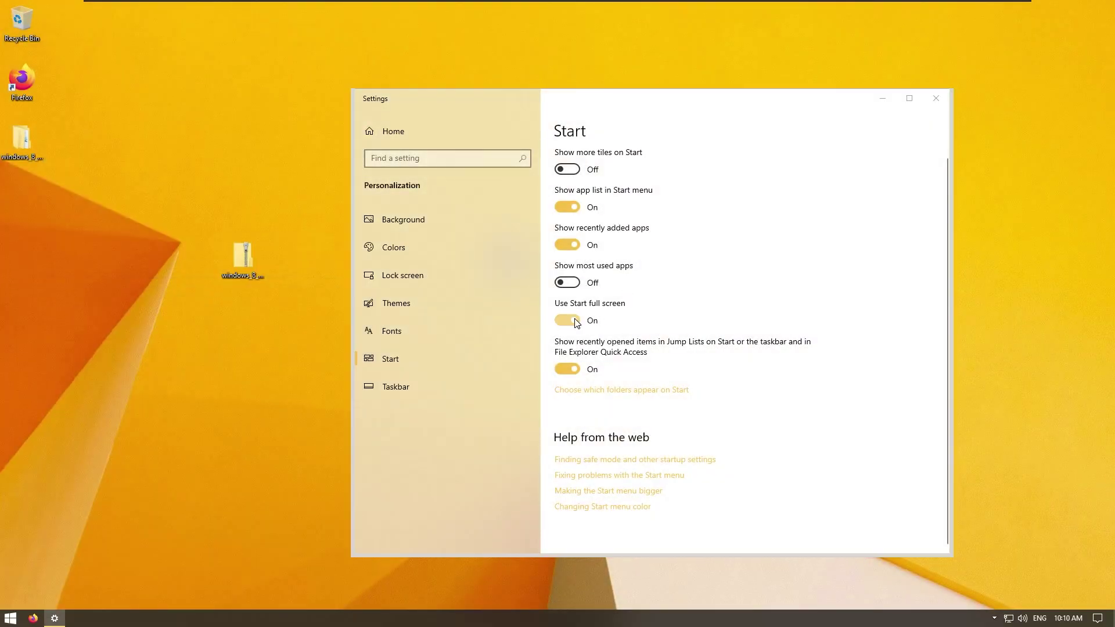
{"action": "key", "text": "super"}
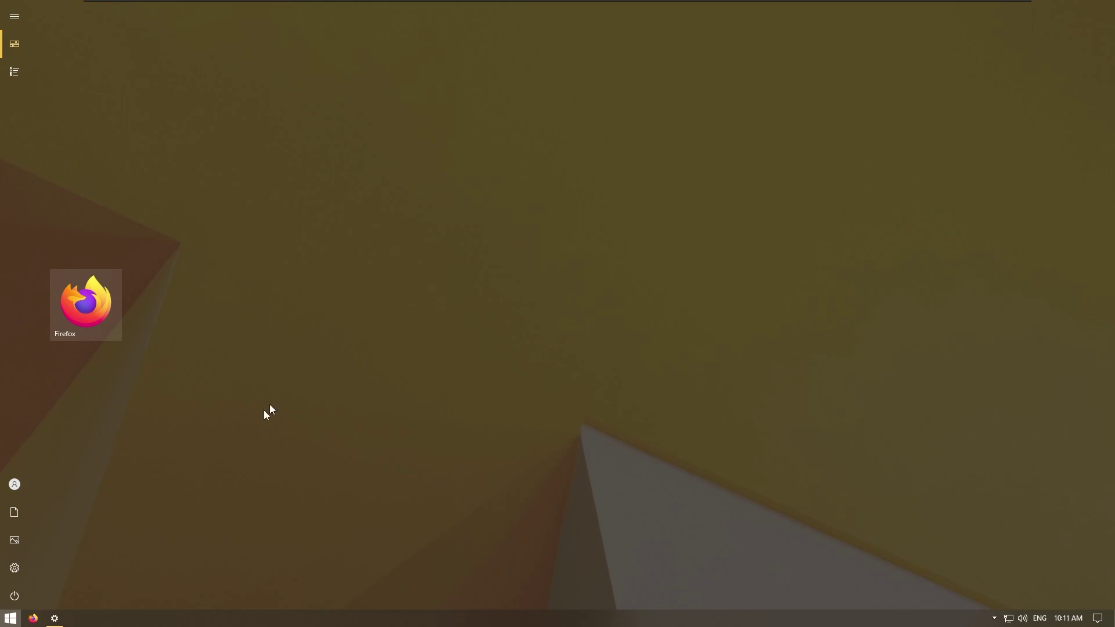
{"action": "left_click", "coordinate": [18, 619]}
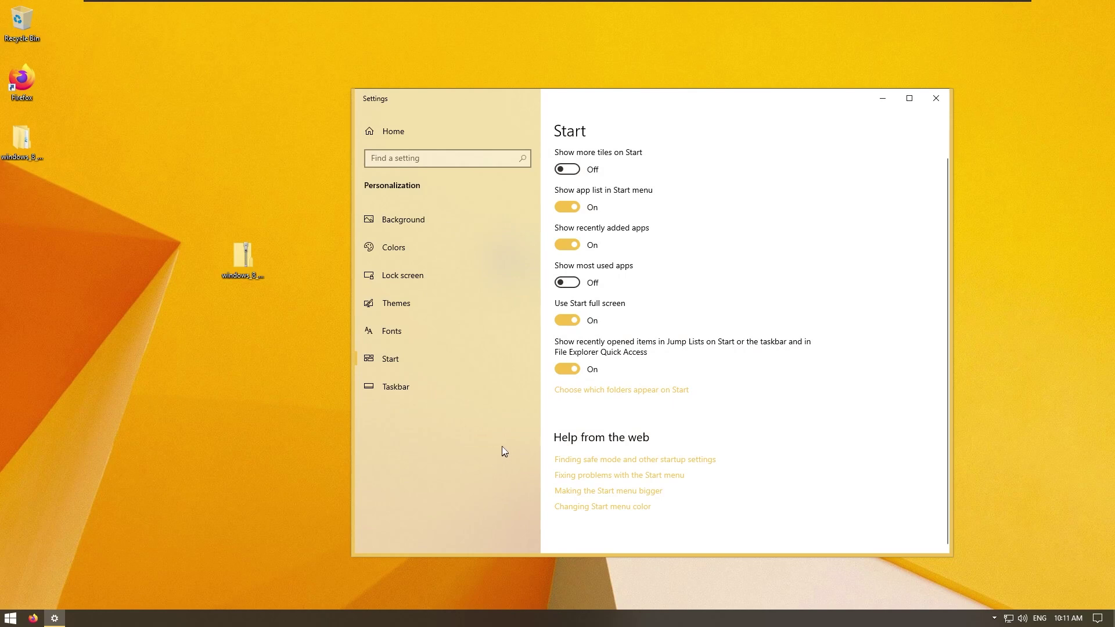
Run the StartIsBack installer from the desktop and install it for the current user only.
{"action": "key", "text": "super+d"}
{"action": "double_click", "coordinate": [556, 264]}
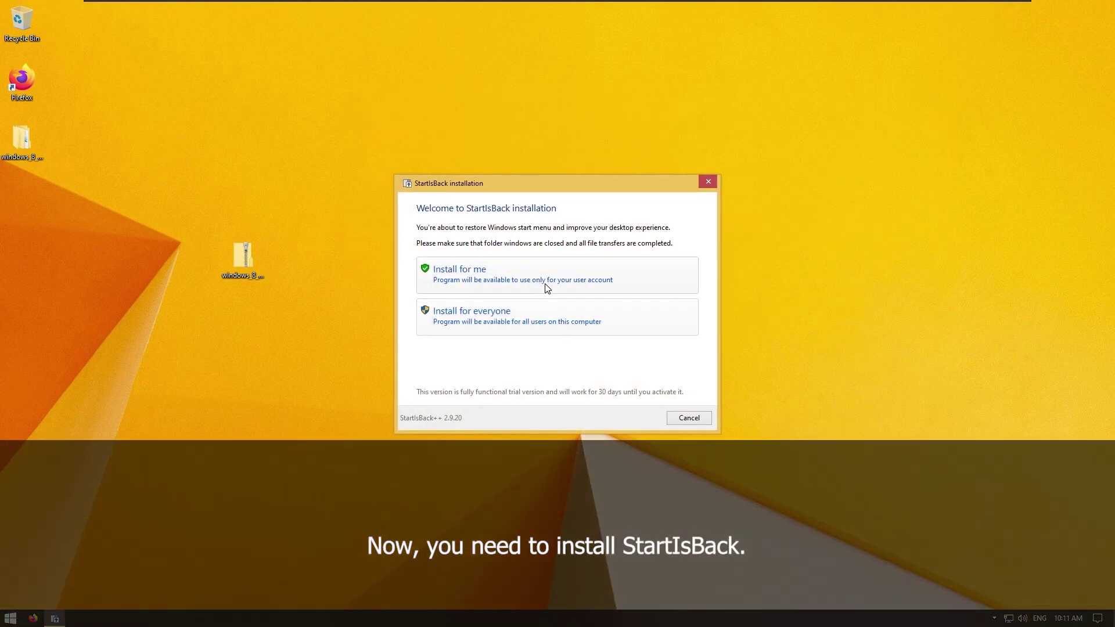
{"action": "left_click", "coordinate": [546, 287]}
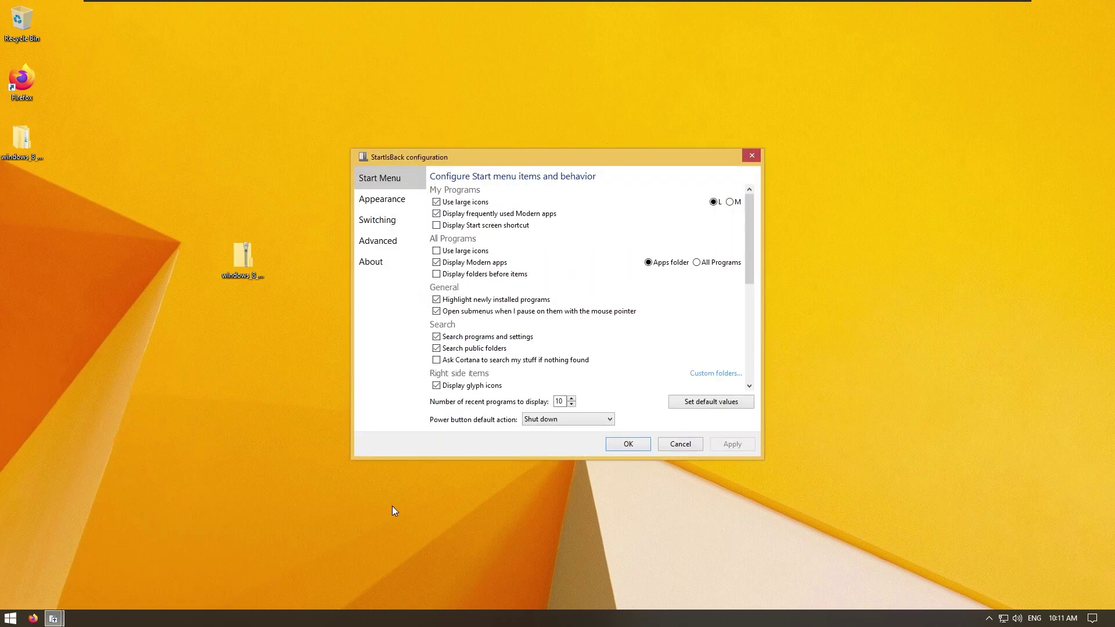
Enable the accent color on Start, taskbar, and action center in the Colors personalization settings.
{"action": "right_click", "coordinate": [334, 621]}
{"action": "left_click", "coordinate": [359, 605]}
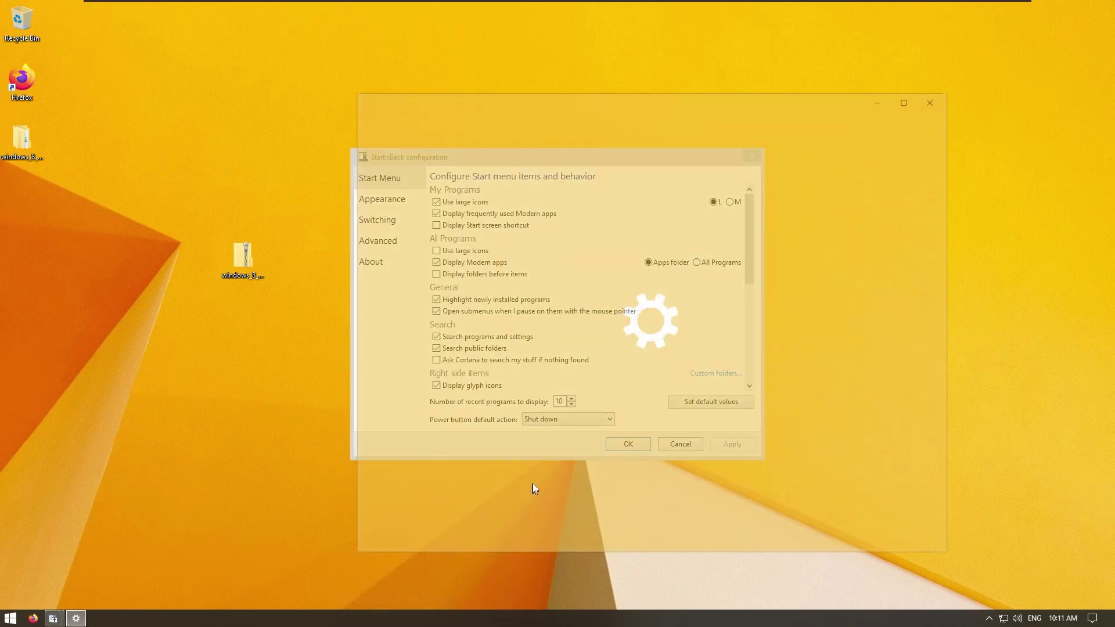
{"action": "left_click", "coordinate": [459, 228]}
{"action": "left_click", "coordinate": [451, 253]}
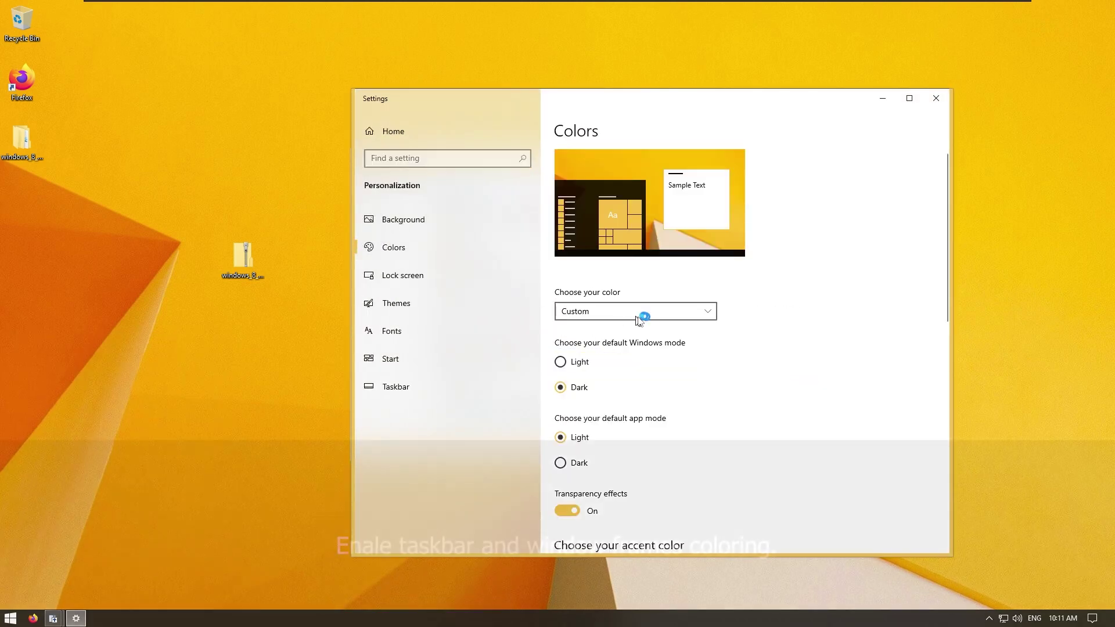
{"action": "scroll", "coordinate": [642, 321], "scroll_direction": "down", "scroll_amount": 3}
{"action": "scroll", "coordinate": [580, 377], "scroll_direction": "down", "scroll_amount": 6}
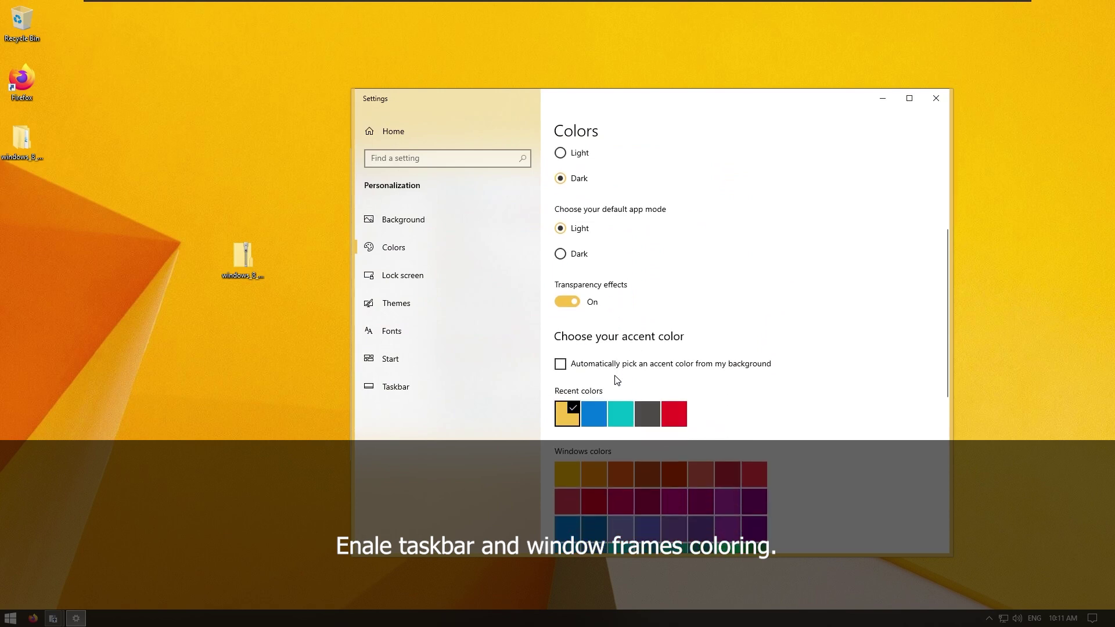
{"action": "left_click", "coordinate": [596, 308]}
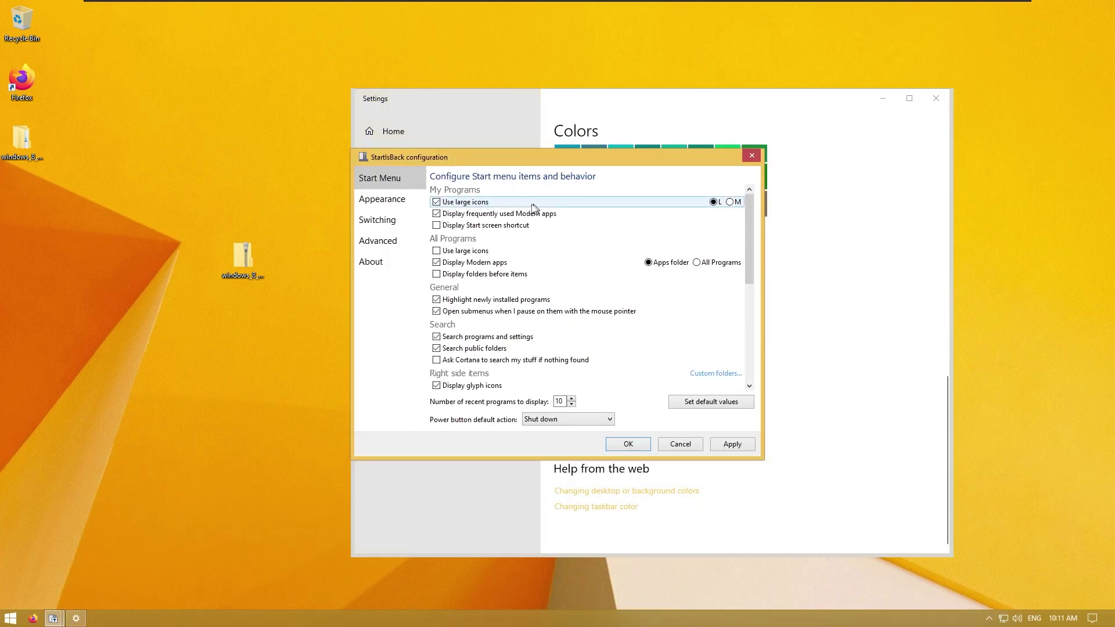
Choose the Windows 10 start menu style with the Plain8 taskbar in StartIsBack's appearance settings and apply it.
{"action": "left_click", "coordinate": [396, 197]}
{"action": "left_click", "coordinate": [497, 243]}
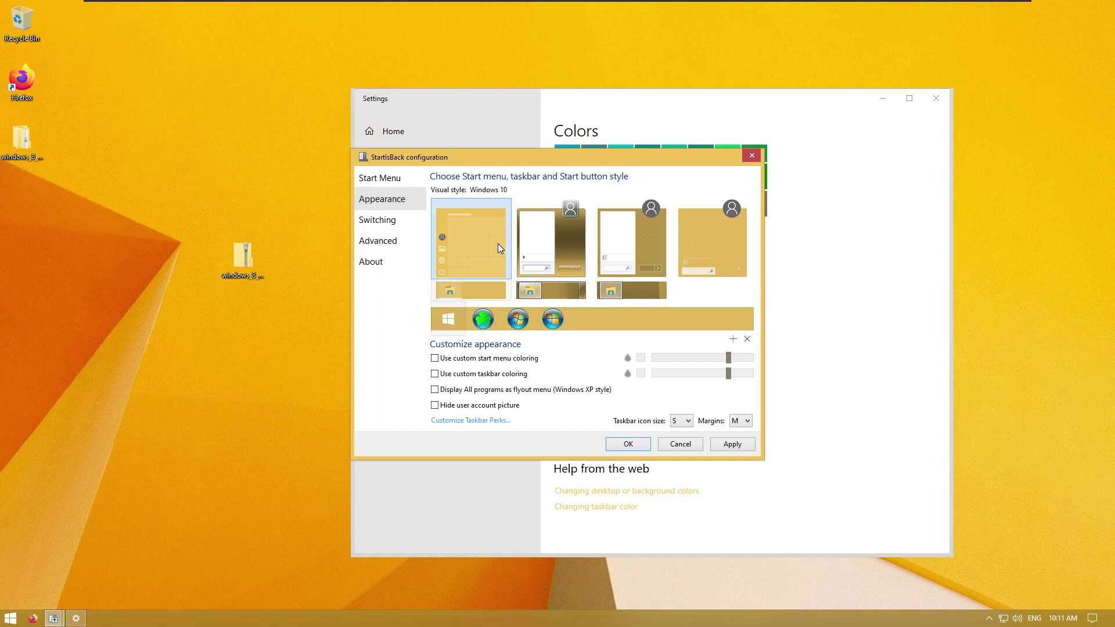
{"action": "left_click", "coordinate": [646, 293]}
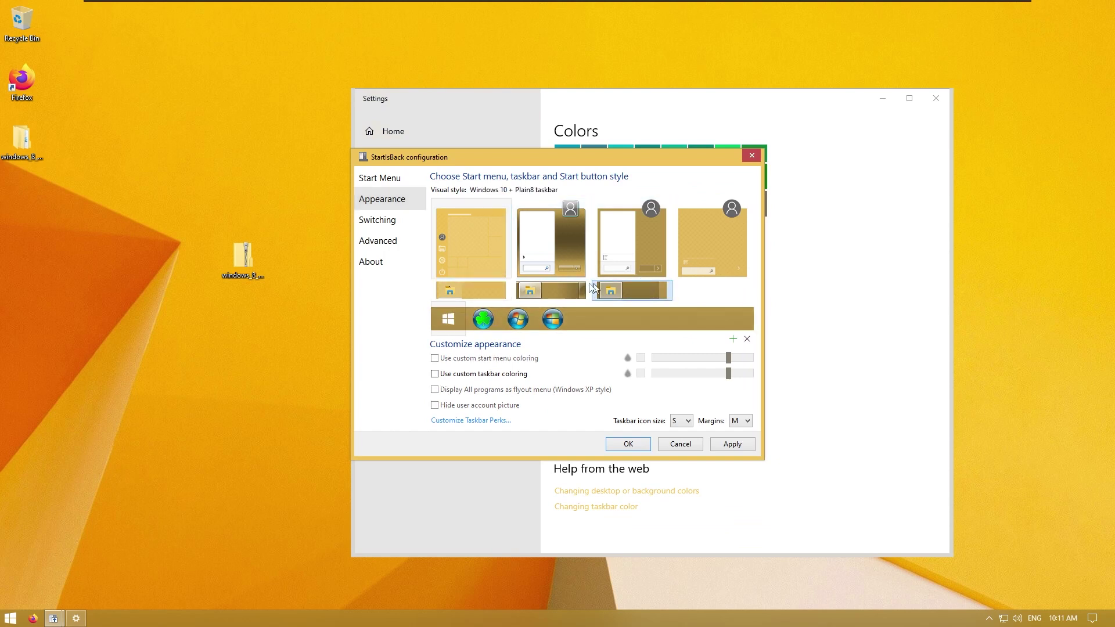
{"action": "left_click", "coordinate": [733, 446]}
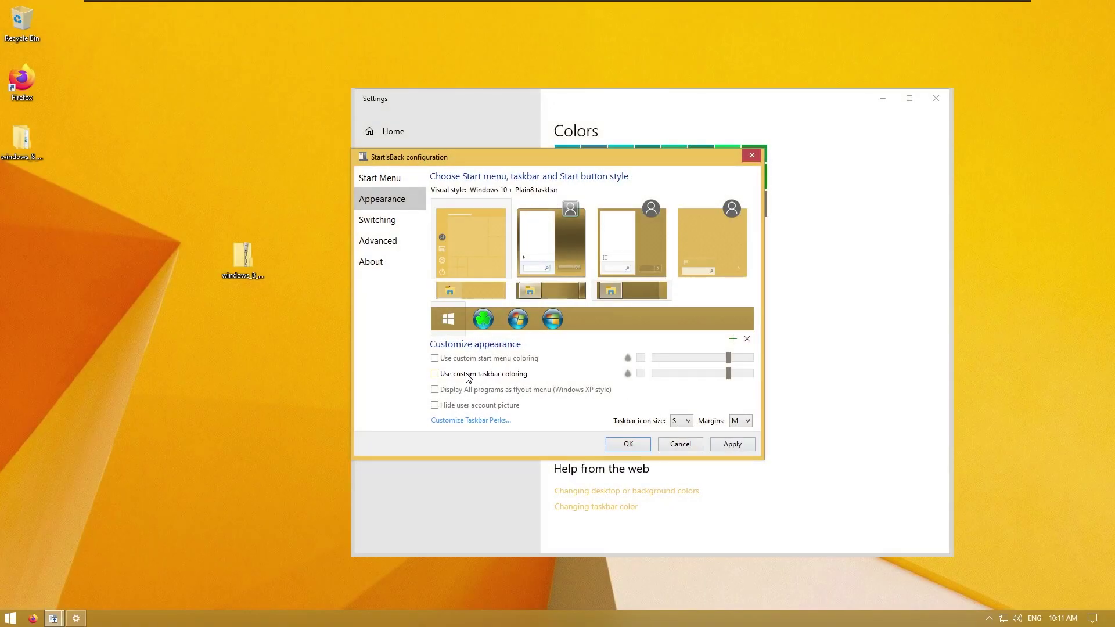
Enable custom taskbar coloring with the Clear effect at 50% opacity and apply it.
{"action": "left_click", "coordinate": [468, 374]}
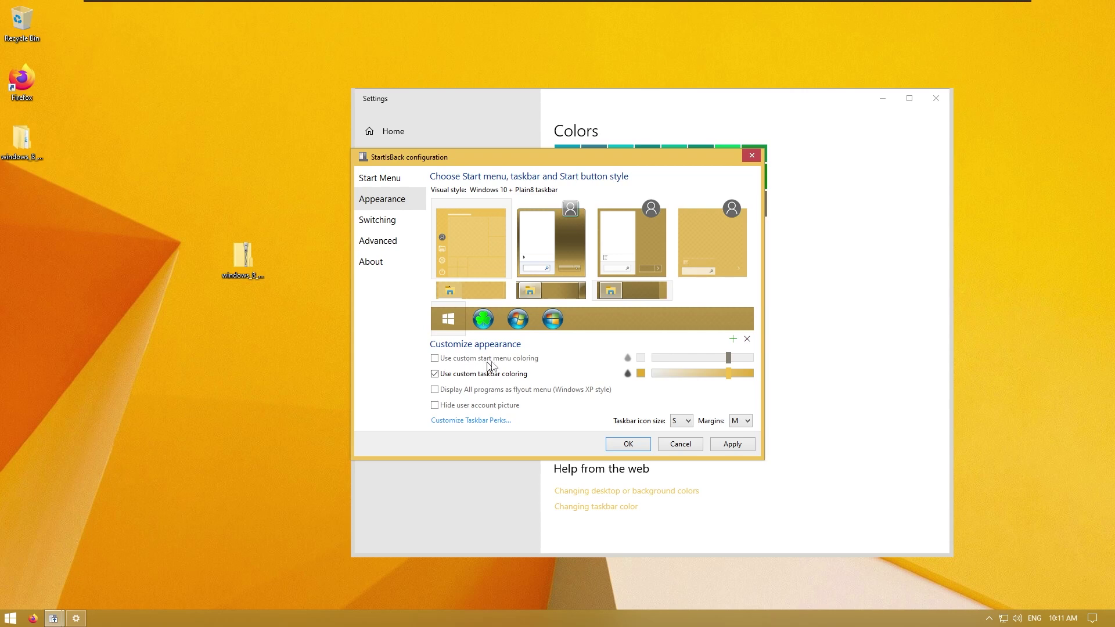
{"action": "left_click", "coordinate": [628, 373]}
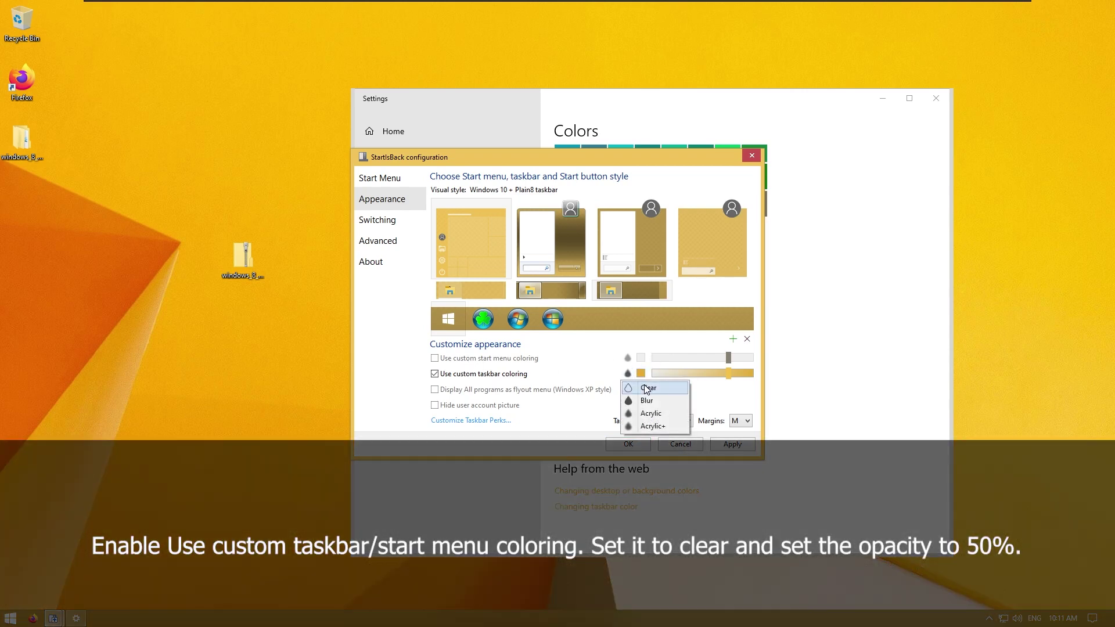
{"action": "left_click", "coordinate": [647, 387]}
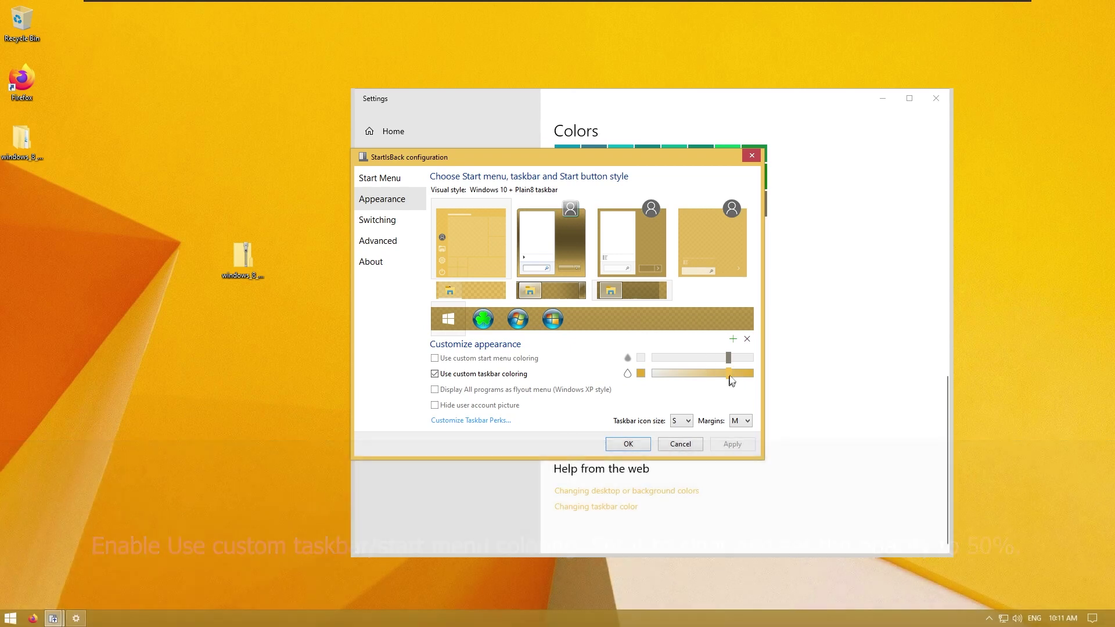
{"action": "left_click", "coordinate": [733, 373]}
{"action": "left_click_drag", "start_coordinate": [729, 373], "coordinate": [713, 375]}
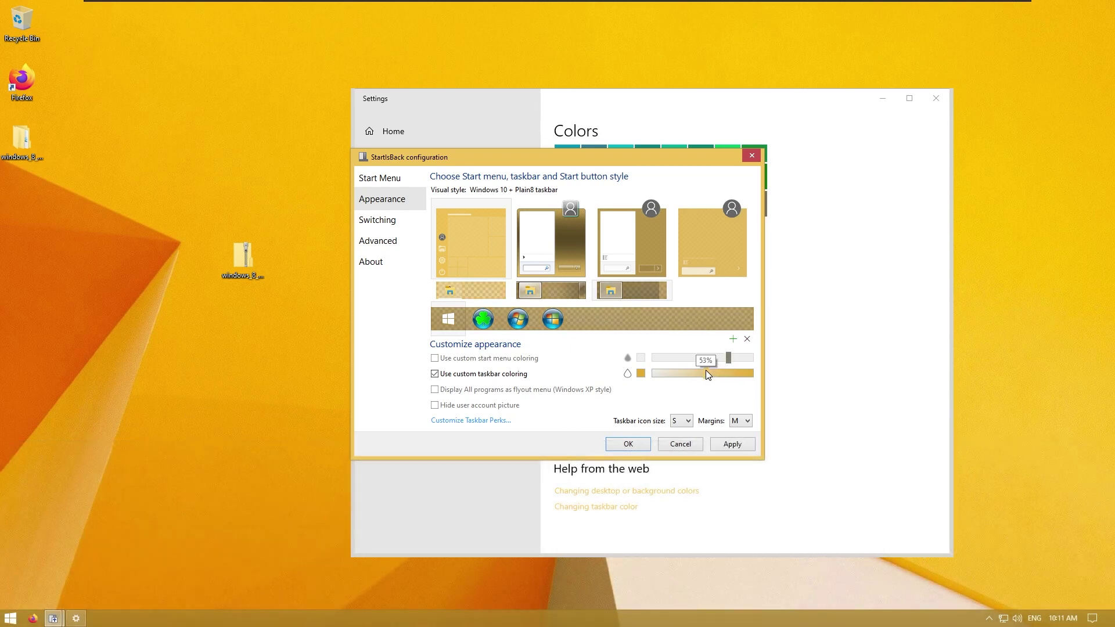
{"action": "left_click_drag", "start_coordinate": [703, 373], "coordinate": [703, 373]}
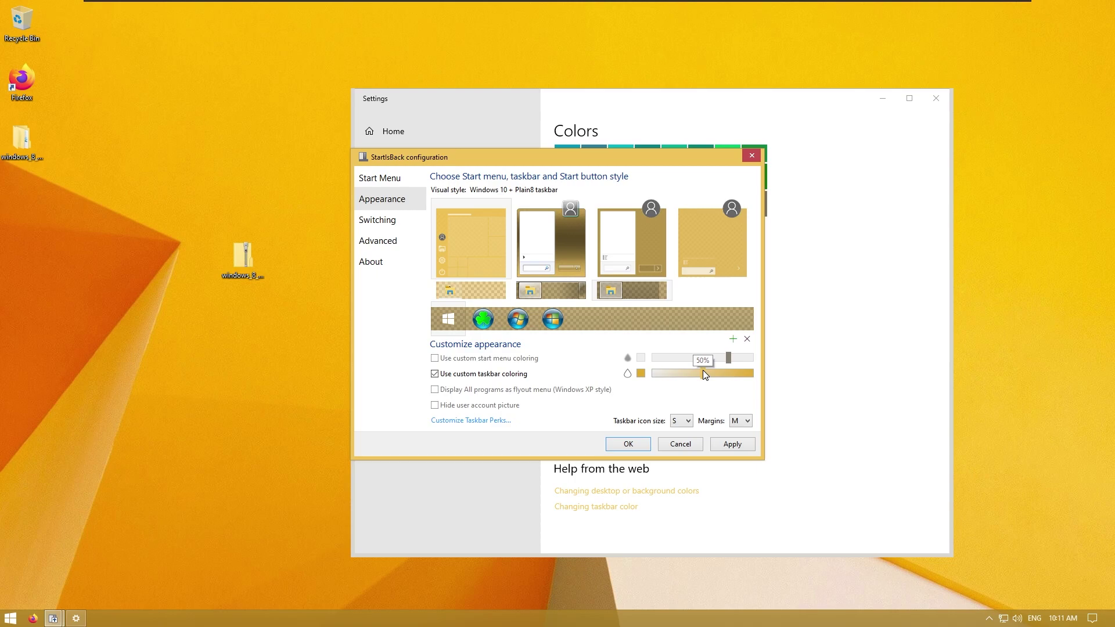
{"action": "left_click", "coordinate": [733, 444]}
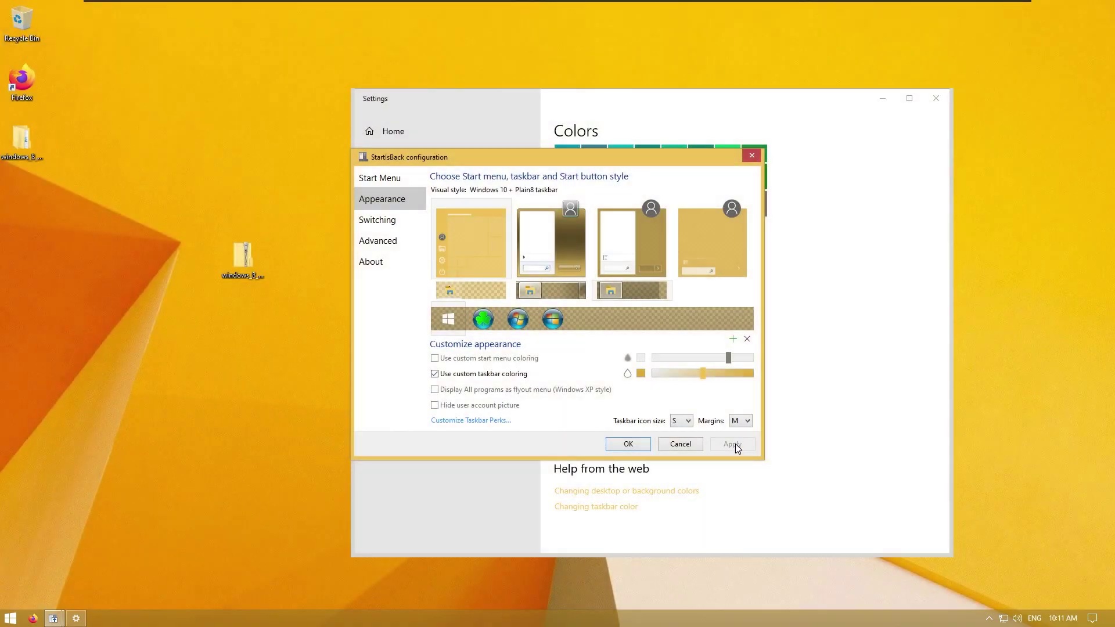
Run winver to view the About Windows dialog over the recolored desktop, and close it.
{"action": "key", "text": "super+r"}
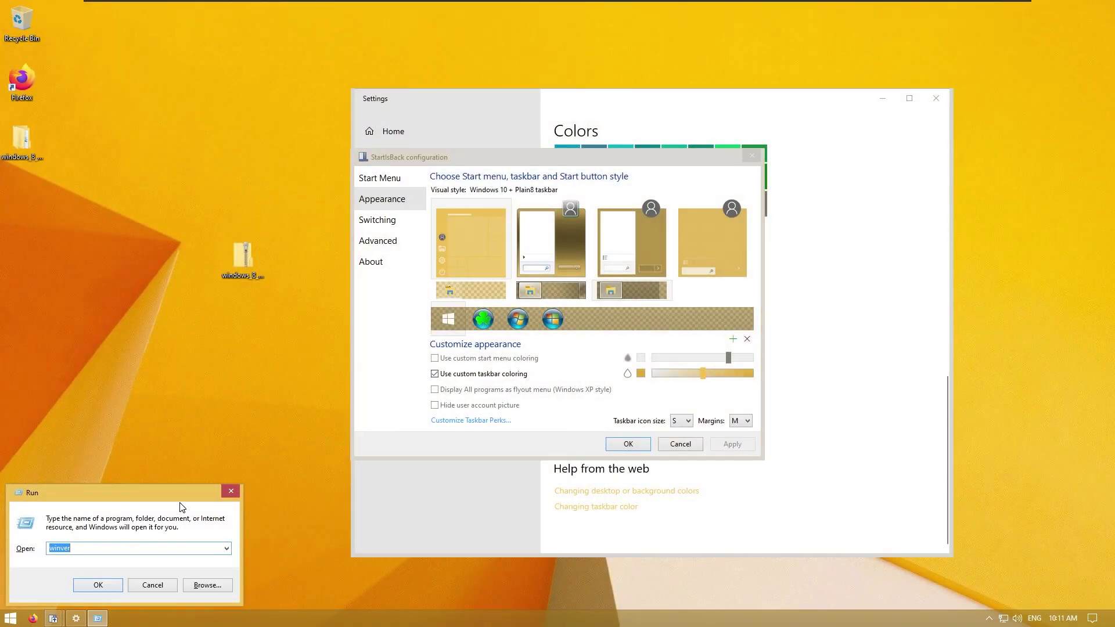
{"action": "type", "text": "winver"}
{"action": "key", "text": "Return"}
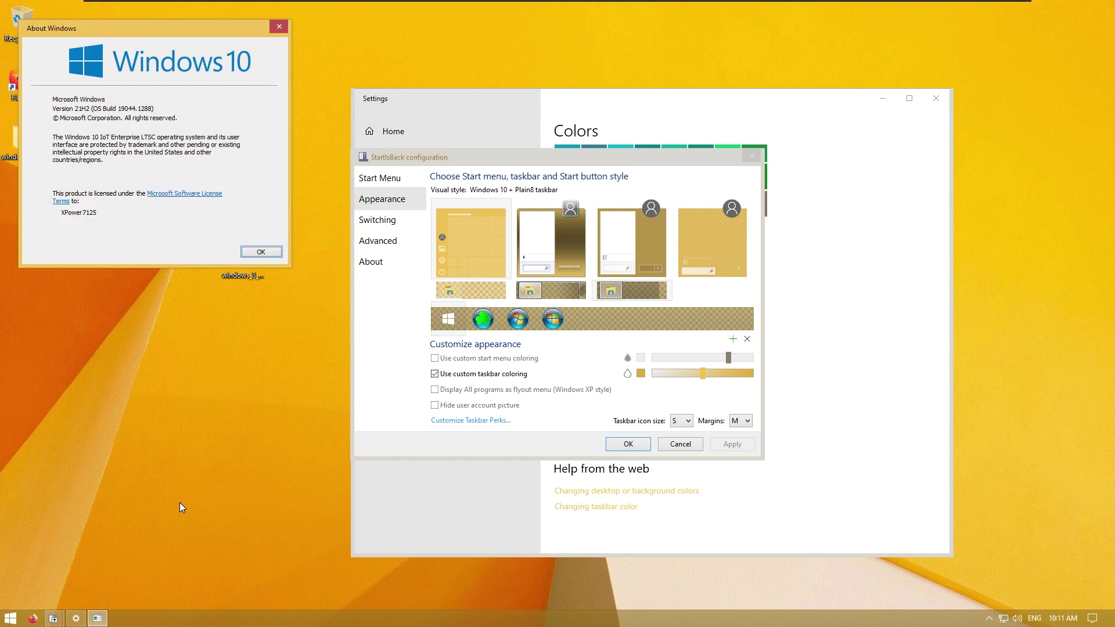
{"action": "key", "text": "Return"}
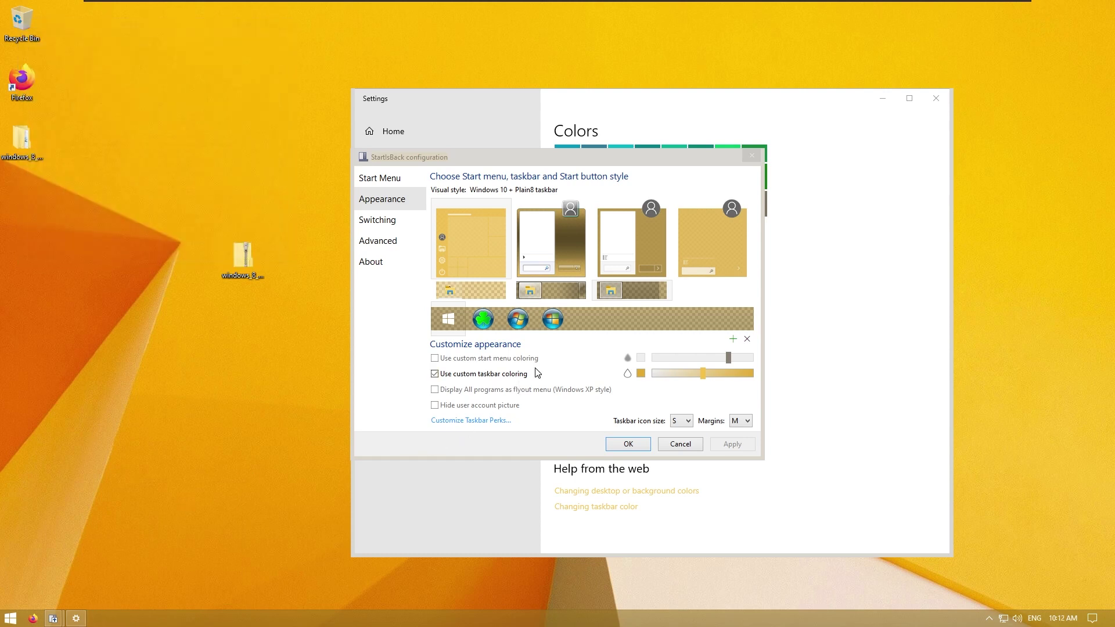
Apply the Plain8 start menu style with Clear custom coloring at 50% opacity and the user account picture hidden.
{"action": "left_click", "coordinate": [649, 260]}
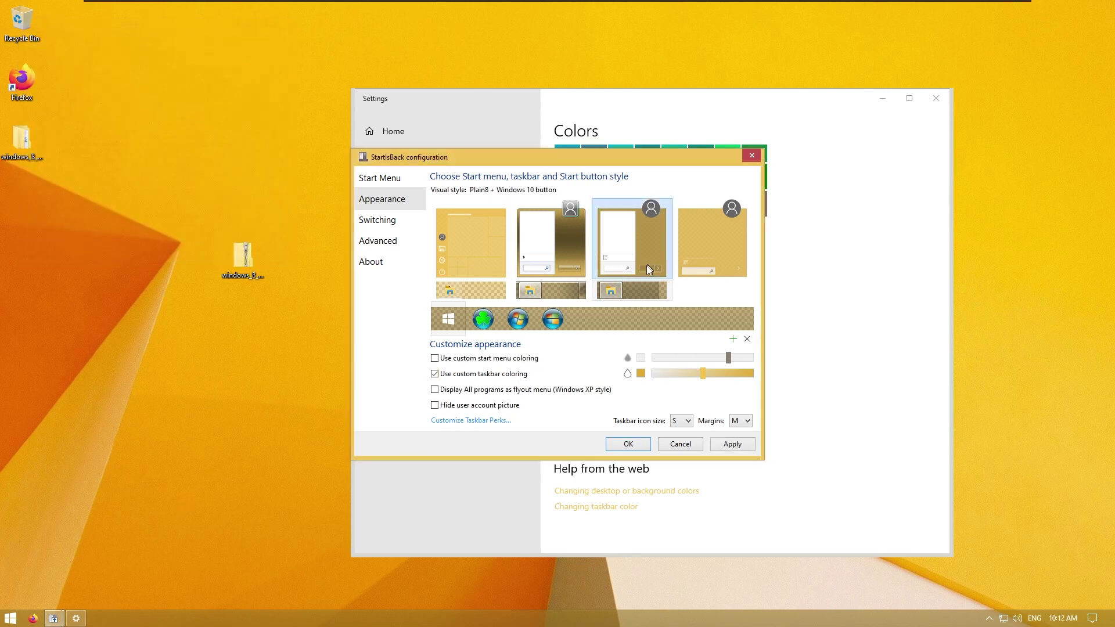
{"action": "left_click", "coordinate": [490, 359]}
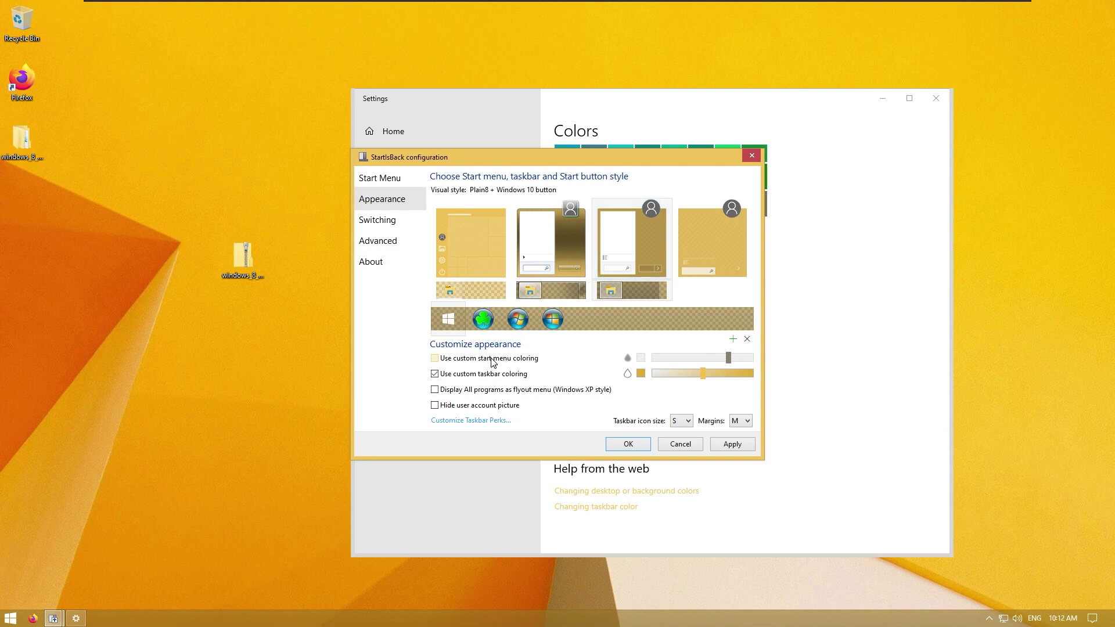
{"action": "left_click", "coordinate": [626, 358]}
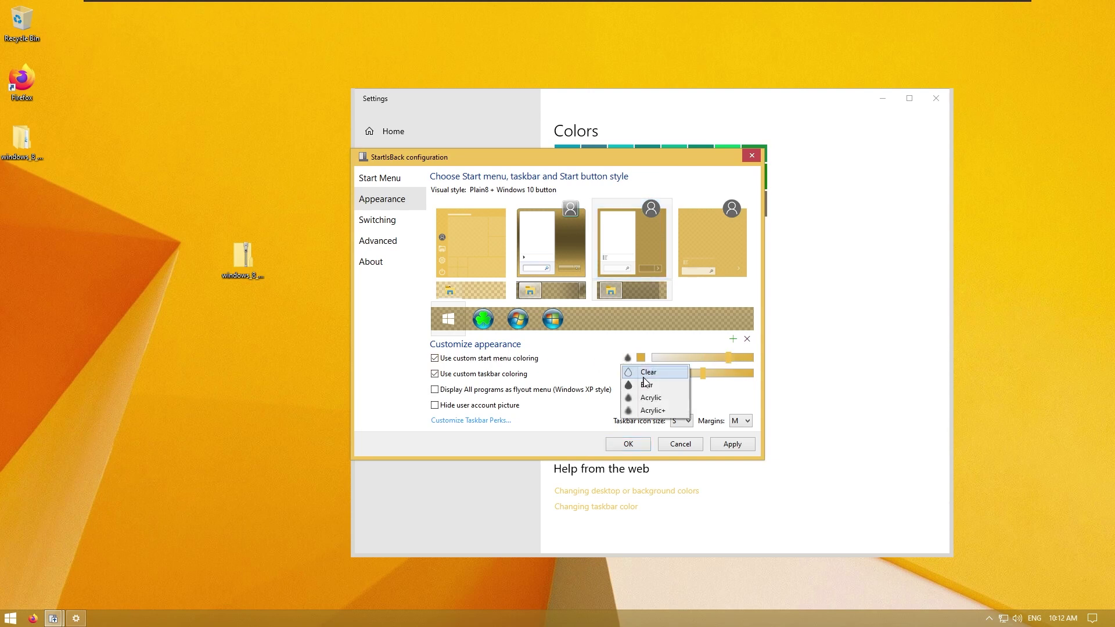
{"action": "left_click", "coordinate": [668, 375]}
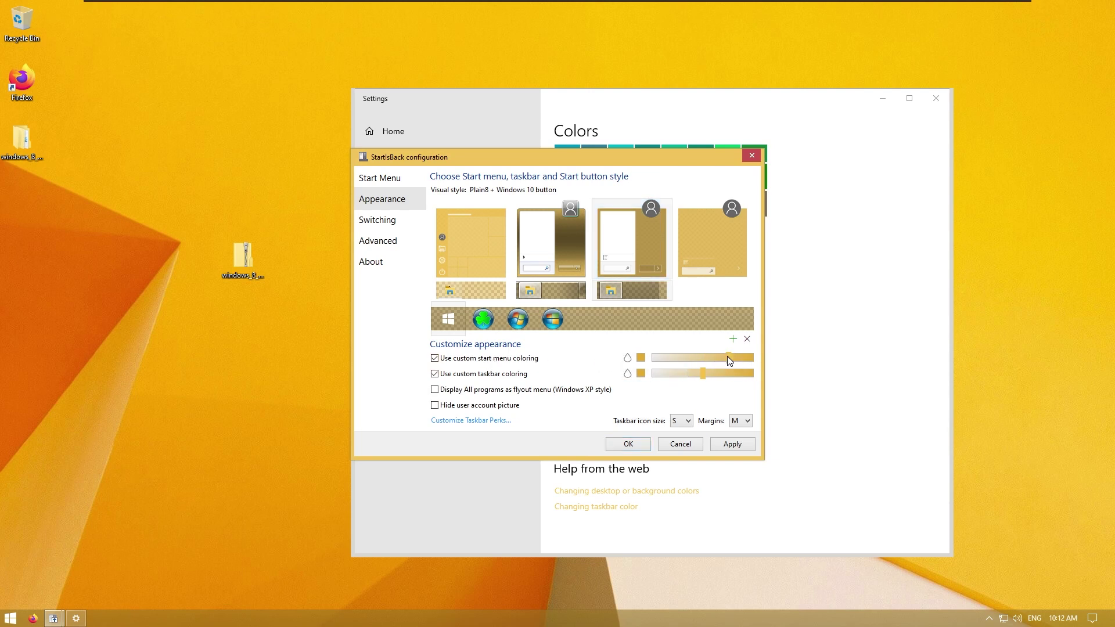
{"action": "left_click_drag", "start_coordinate": [729, 357], "coordinate": [702, 357]}
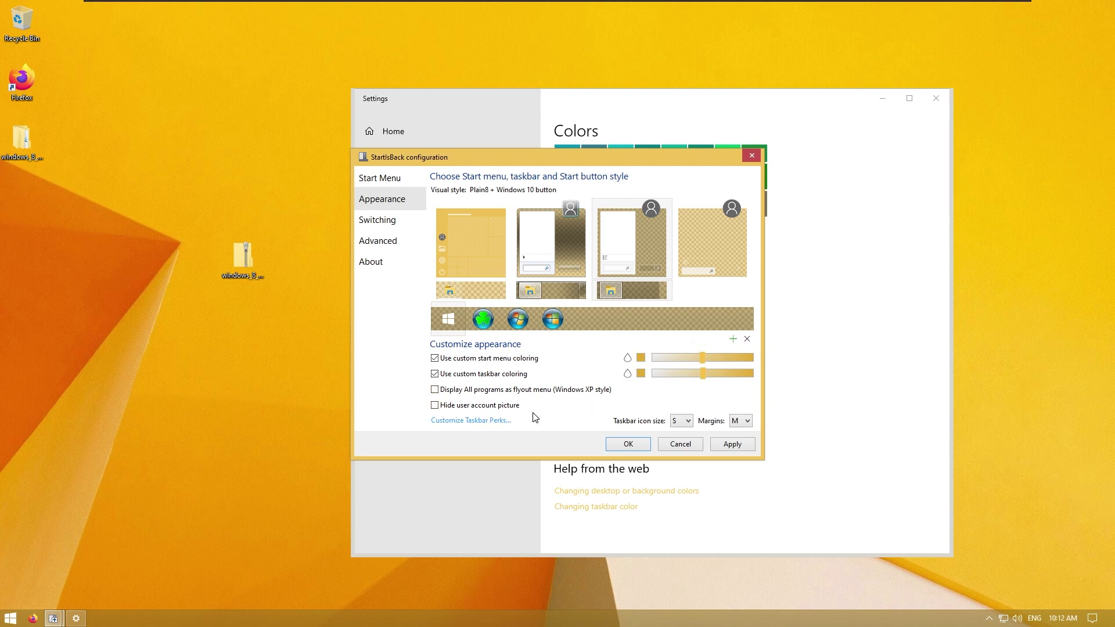
{"action": "left_click", "coordinate": [514, 406]}
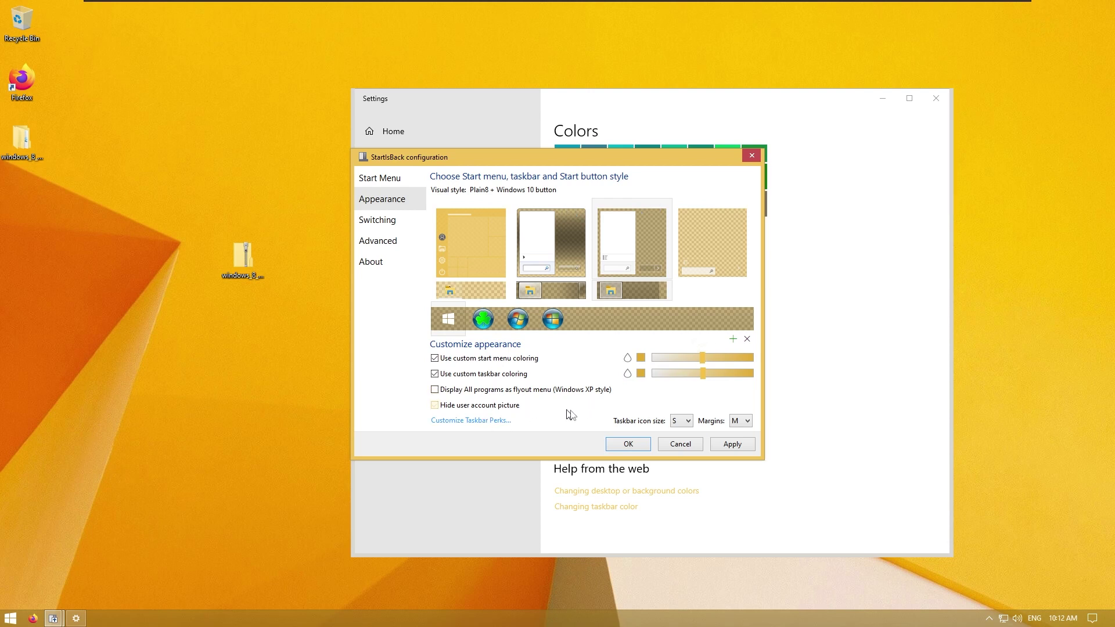
{"action": "left_click", "coordinate": [731, 444]}
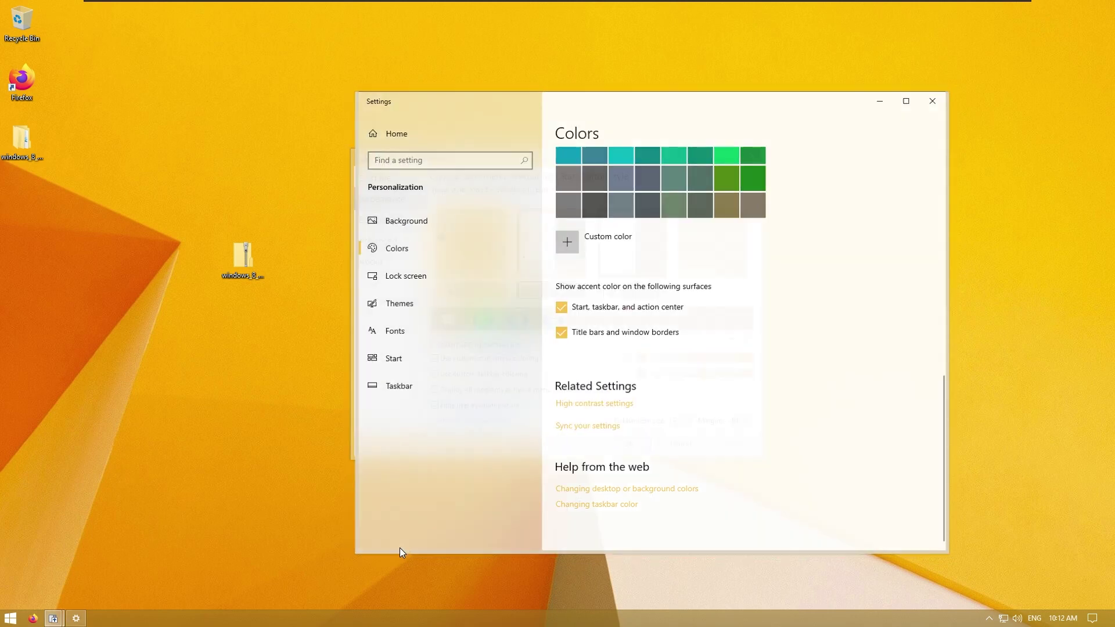
Check the restyled Start menu and the winver dialog, and close the dialog and StartIsBack configuration.
{"action": "key", "text": "super"}
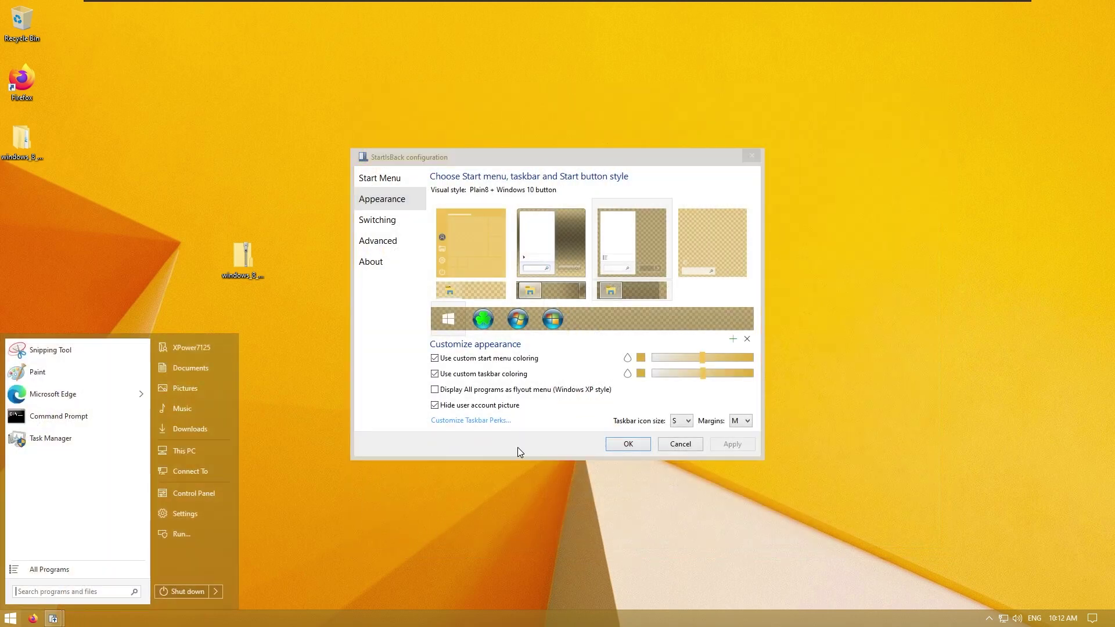
{"action": "key", "text": "super+r"}
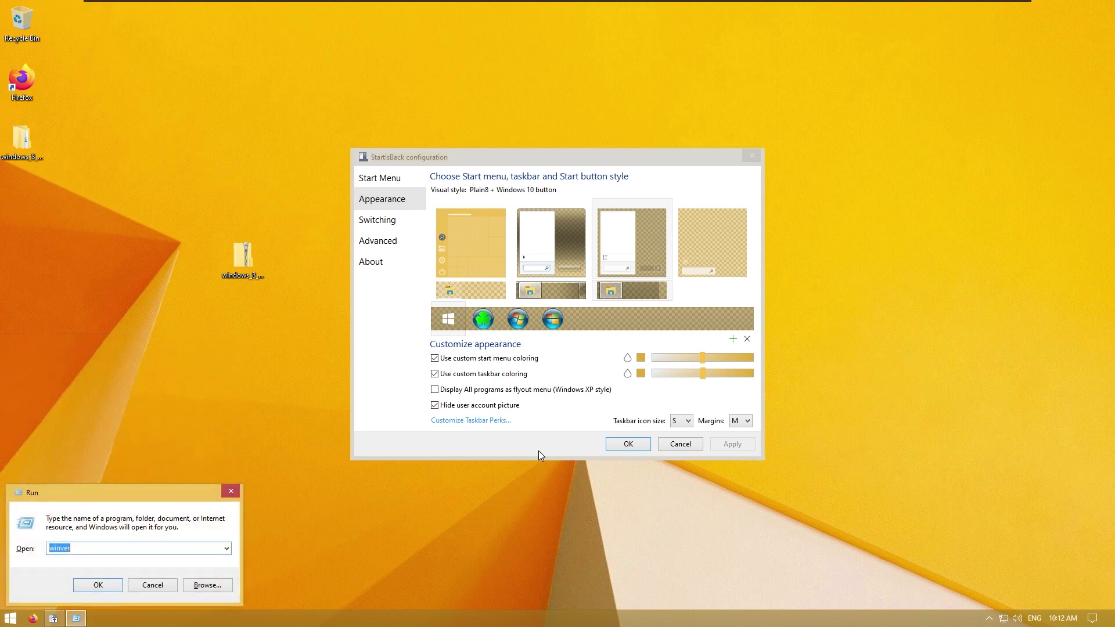
{"action": "type", "text": "winvef"}
{"action": "key", "text": "Return"}
{"action": "key", "text": "Return"}
{"action": "type", "text": "winver"}
{"action": "key", "text": "Return"}
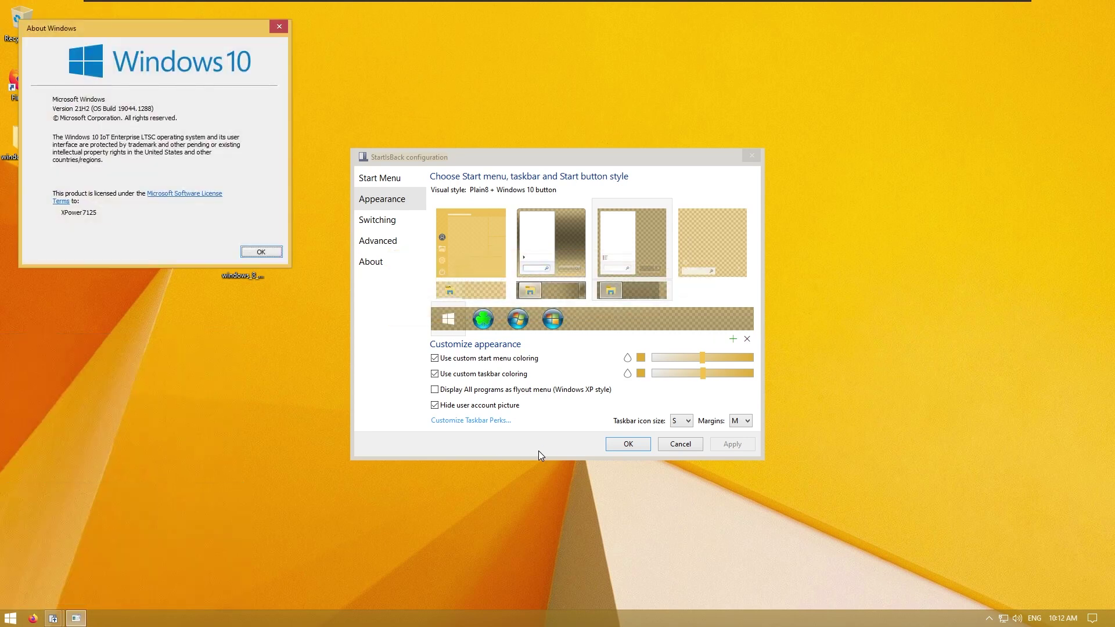
{"action": "key", "text": "Escape"}
{"action": "key", "text": "Escape"}
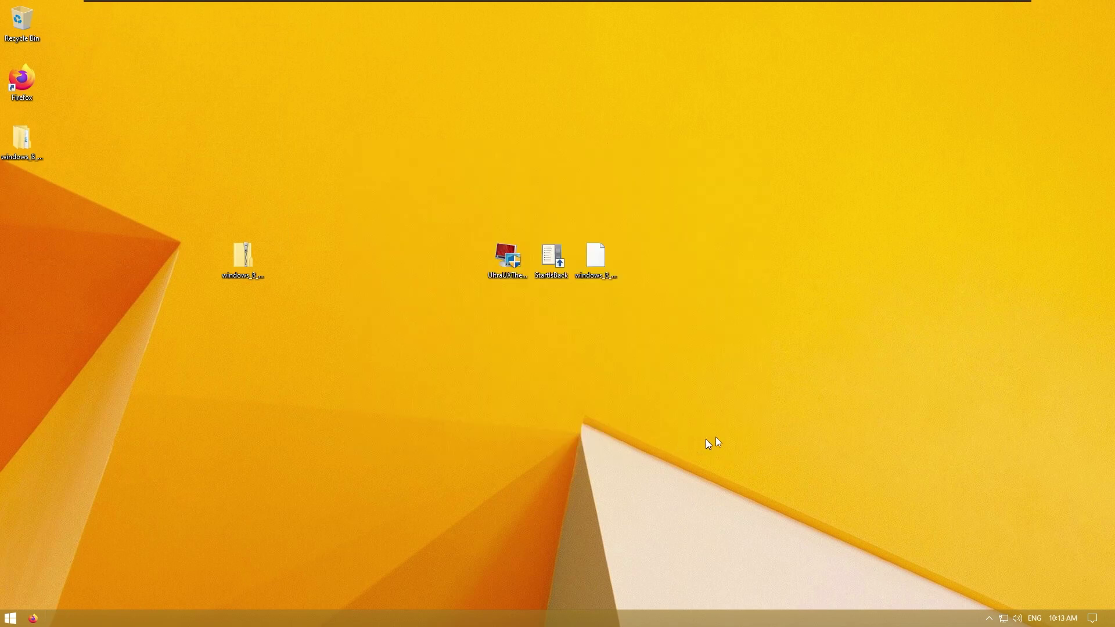
Permanently delete the installer files, theme archive and extracted Windows 8 theme folder from the desktop.
{"action": "left_click_drag", "start_coordinate": [747, 389], "coordinate": [30, 150]}
{"action": "key", "text": "shift+Delete"}
{"action": "key", "text": "Return"}
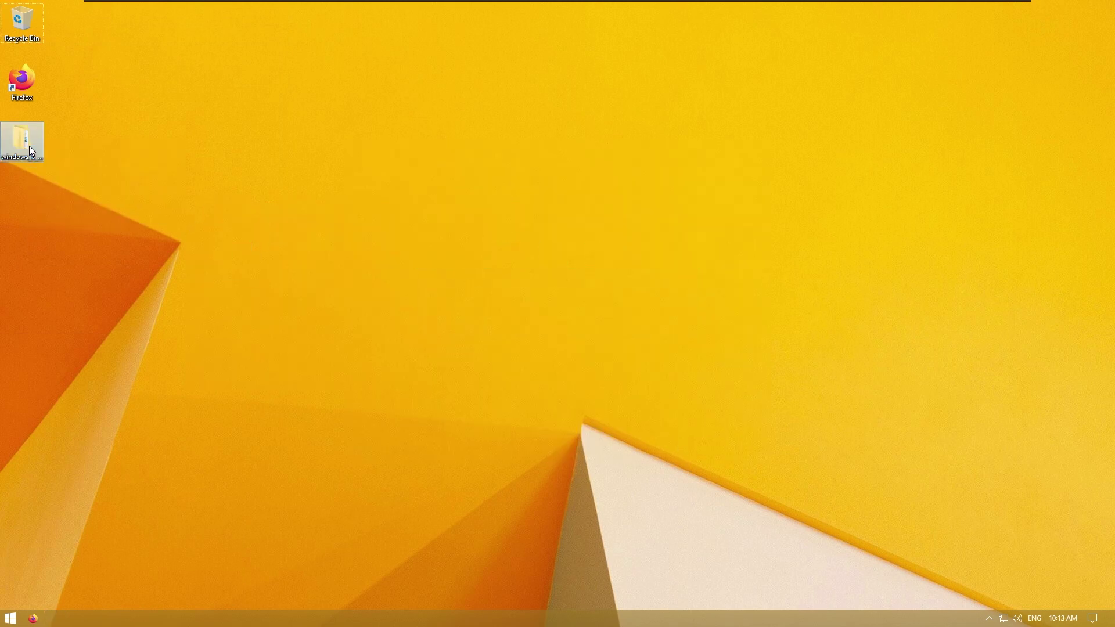
{"action": "key", "text": "shift+Delete"}
{"action": "key", "text": "Return"}
Examine the finished look of the Start menu, the About Windows dialog from winver, and the desktop's context menu.
{"action": "key", "text": "super"}
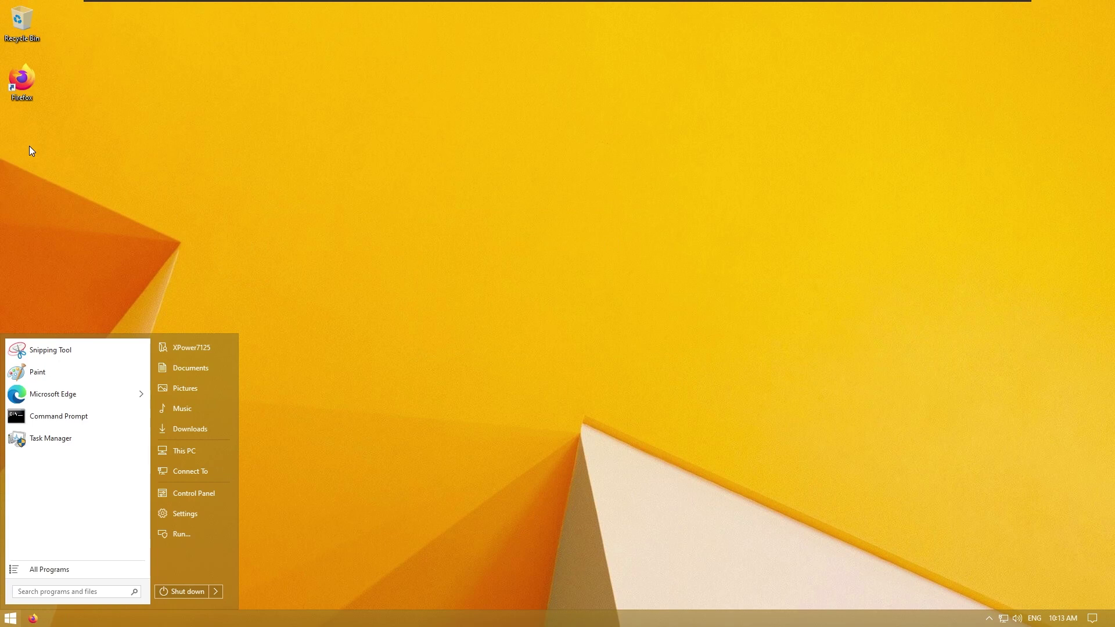
{"action": "key", "text": "super+r"}
{"action": "type", "text": "winver"}
{"action": "key", "text": "Return"}
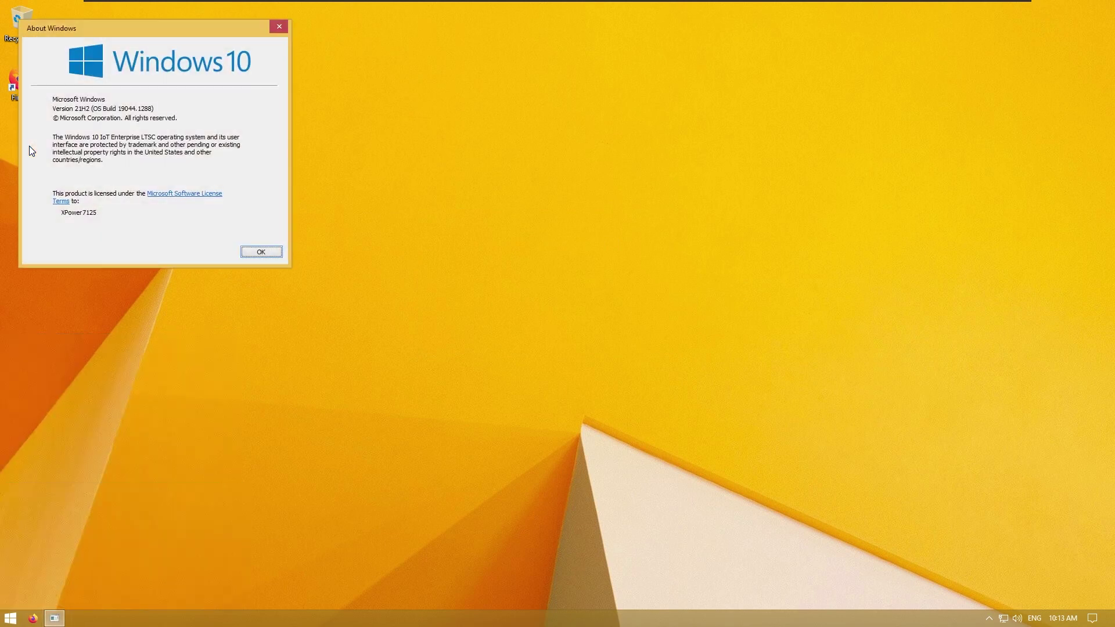
{"action": "left_click_drag", "start_coordinate": [213, 30], "coordinate": [648, 181]}
{"action": "key", "text": "super"}
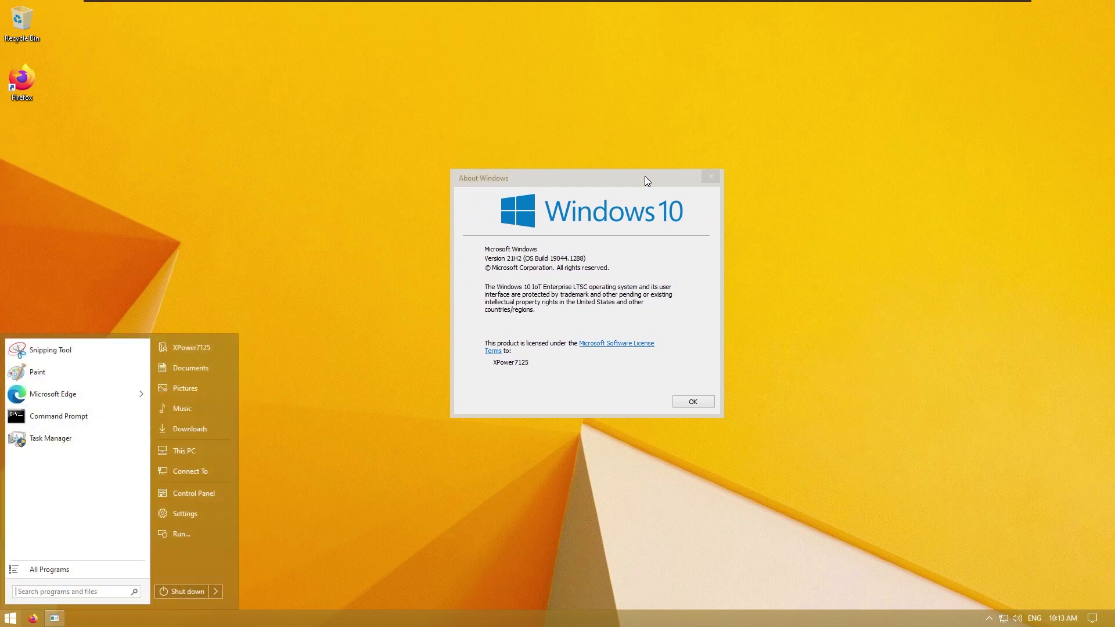
{"action": "key", "text": "Escape"}
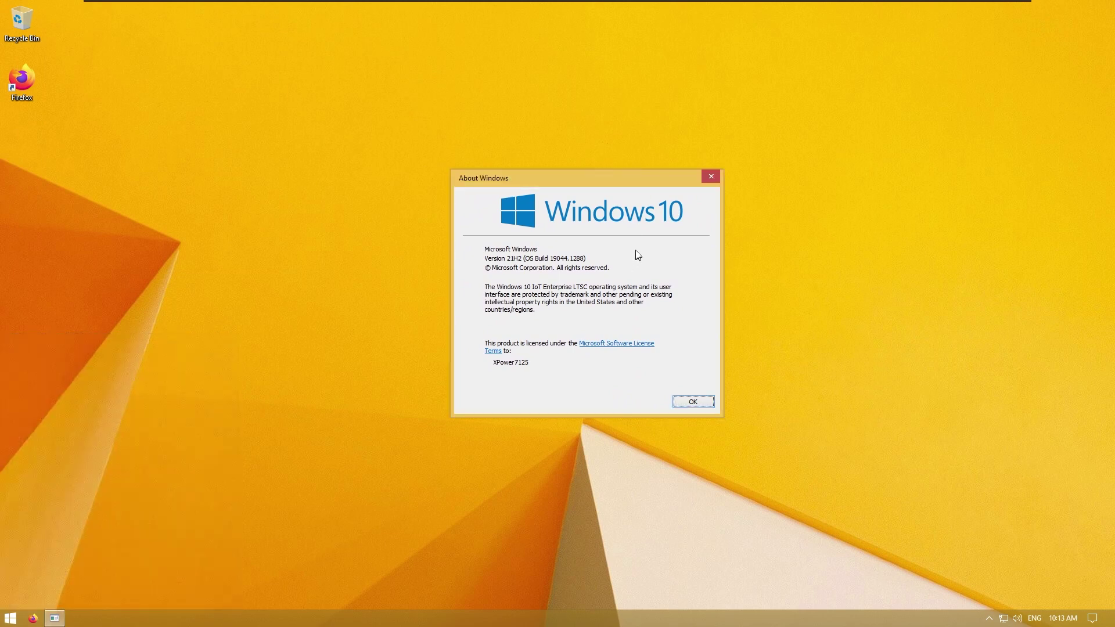
{"action": "left_click", "coordinate": [711, 176]}
{"action": "right_click", "coordinate": [537, 230]}
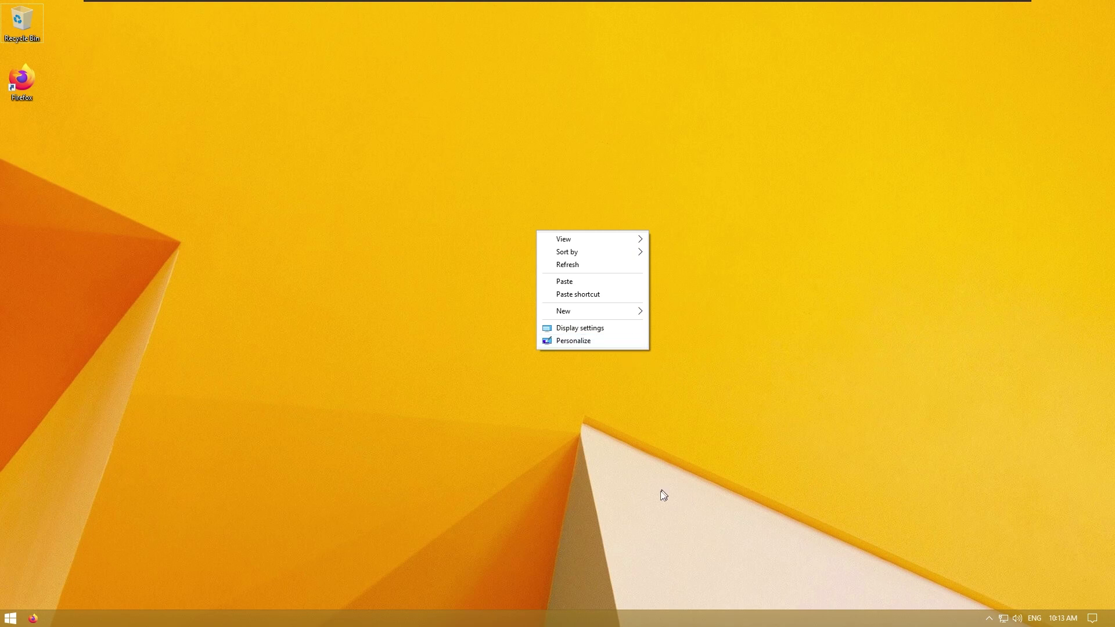
{"action": "left_click_drag", "start_coordinate": [610, 526], "coordinate": [694, 261]}
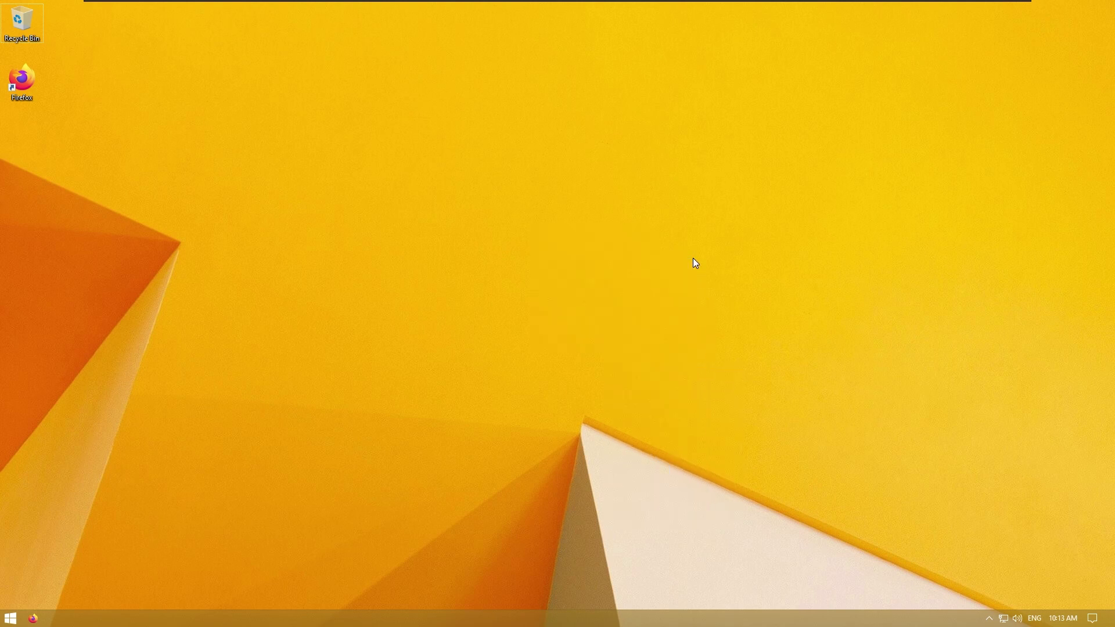
Set the Night 1 picture from the Pictures folder as the desktop background.
{"action": "key", "text": "super+e"}
{"action": "left_click", "coordinate": [295, 256]}
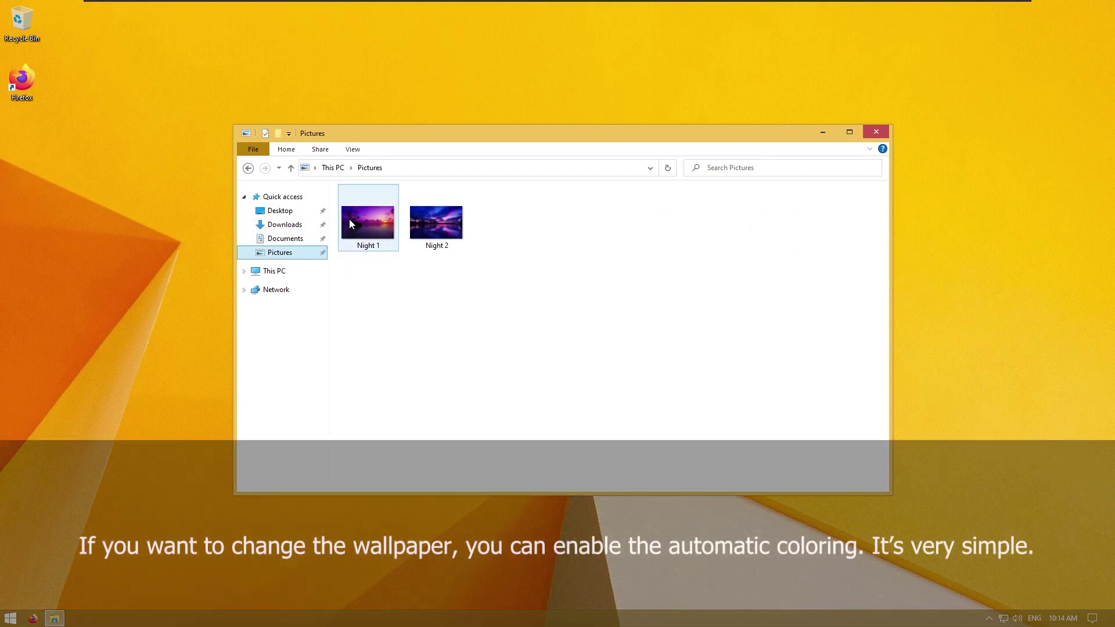
{"action": "right_click", "coordinate": [350, 218]}
{"action": "left_click", "coordinate": [466, 267]}
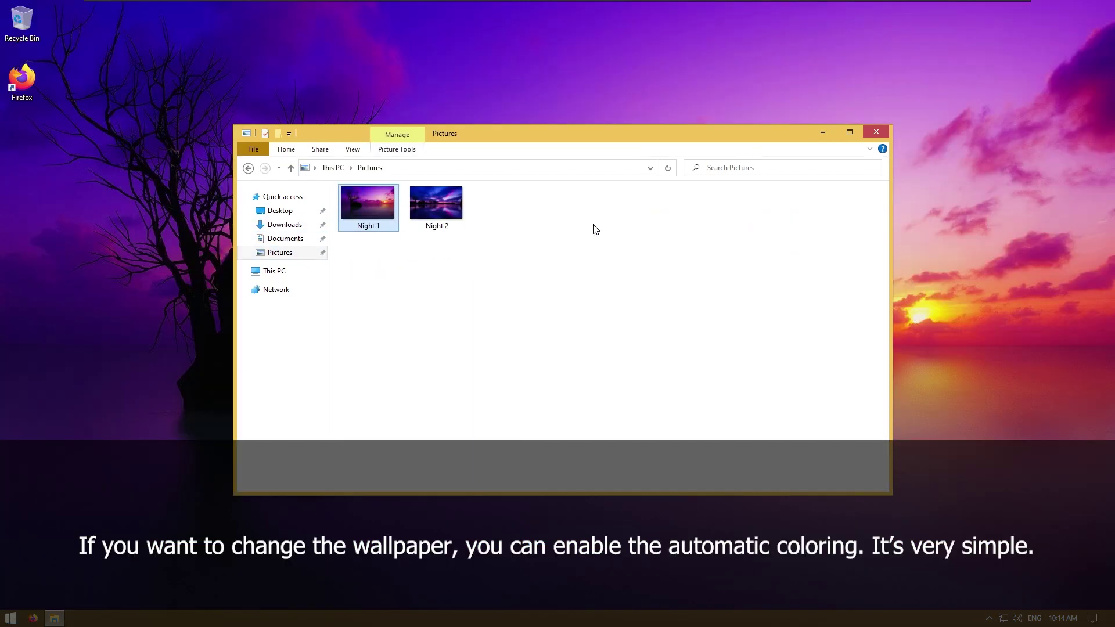
In the personalization color settings, enable automatically picking an accent color from the background.
{"action": "key", "text": "super+d"}
{"action": "right_click", "coordinate": [459, 207]}
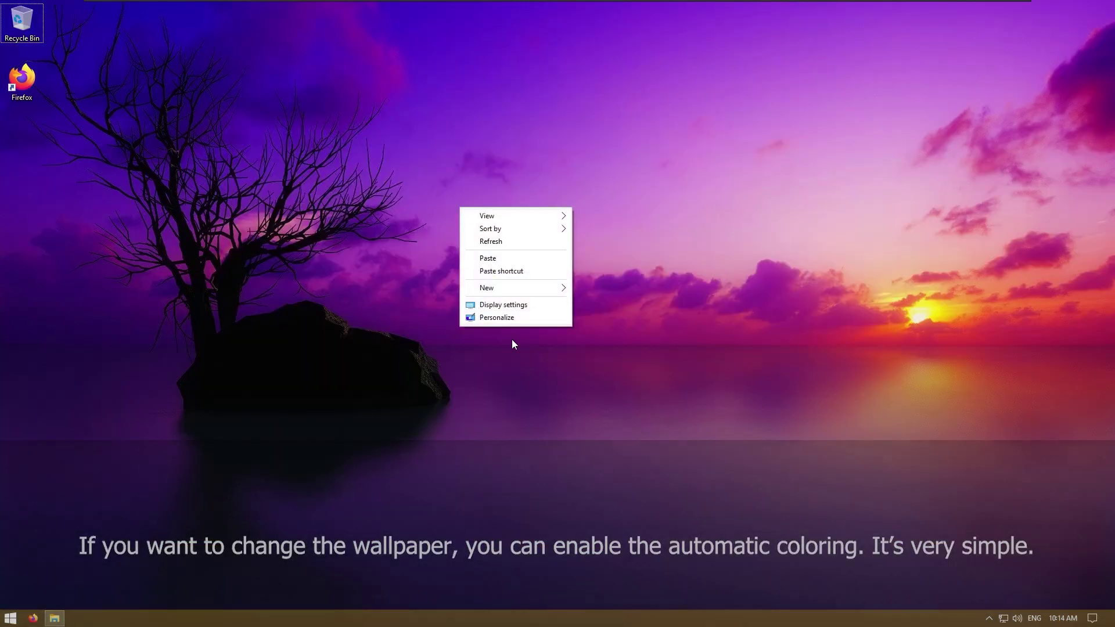
{"action": "left_click", "coordinate": [521, 314]}
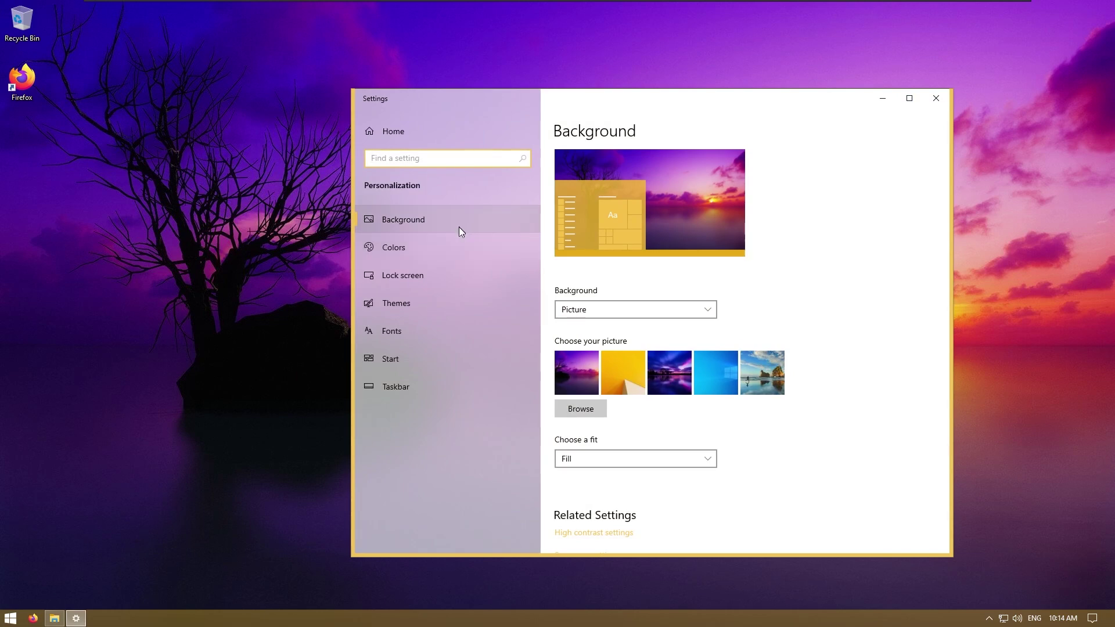
{"action": "left_click", "coordinate": [439, 277]}
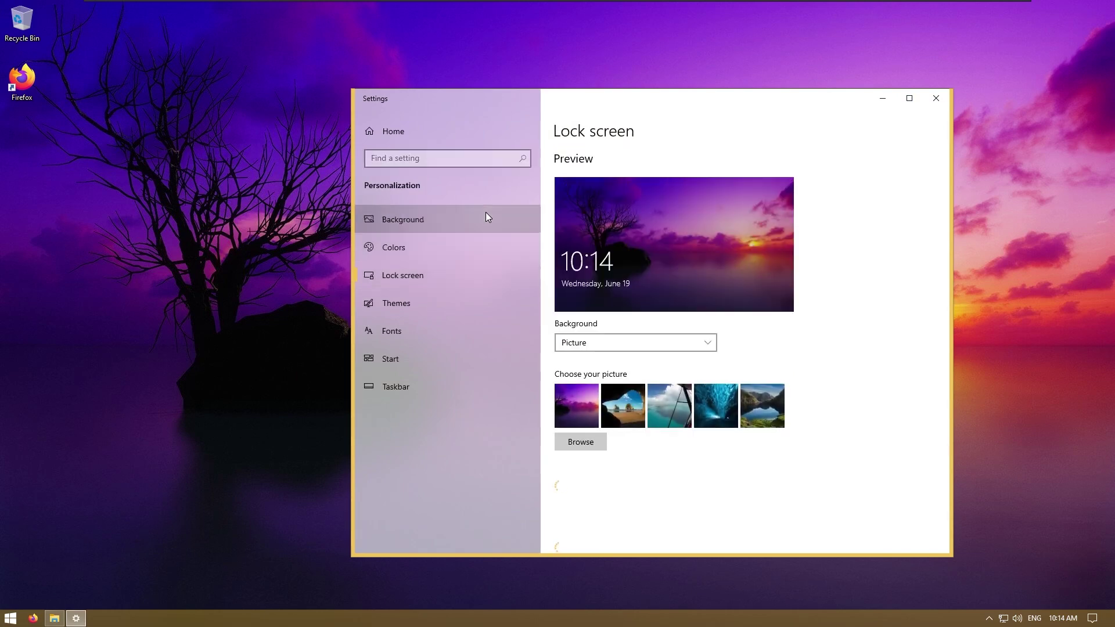
{"action": "left_click", "coordinate": [485, 215]}
{"action": "left_click", "coordinate": [465, 256]}
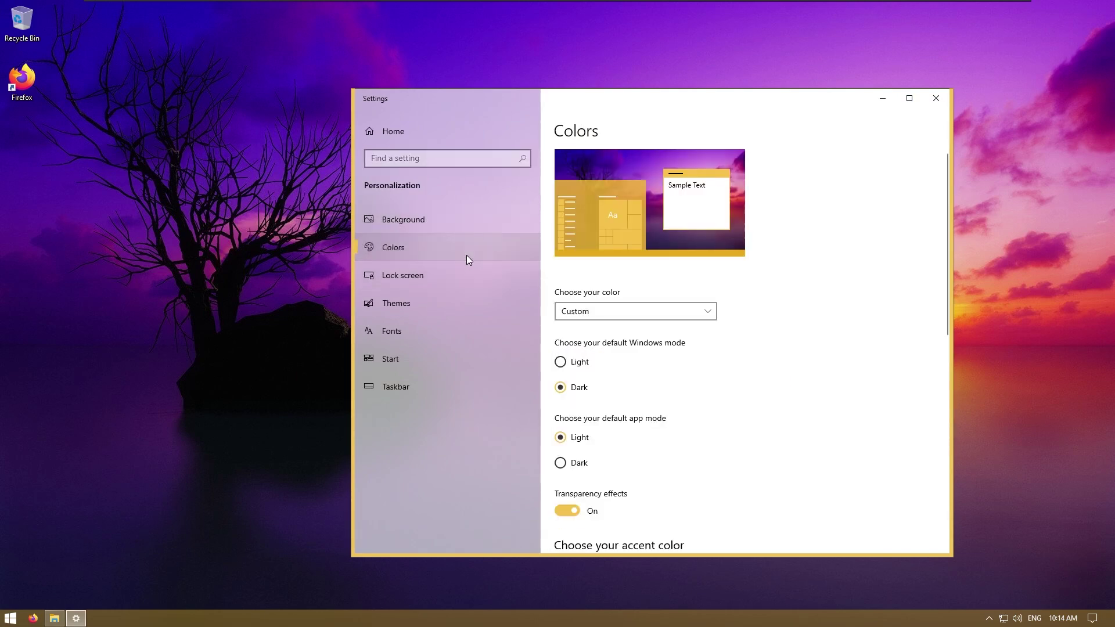
{"action": "scroll", "coordinate": [680, 355], "scroll_direction": "down", "scroll_amount": 5}
{"action": "scroll", "coordinate": [652, 381], "scroll_direction": "up", "scroll_amount": 7}
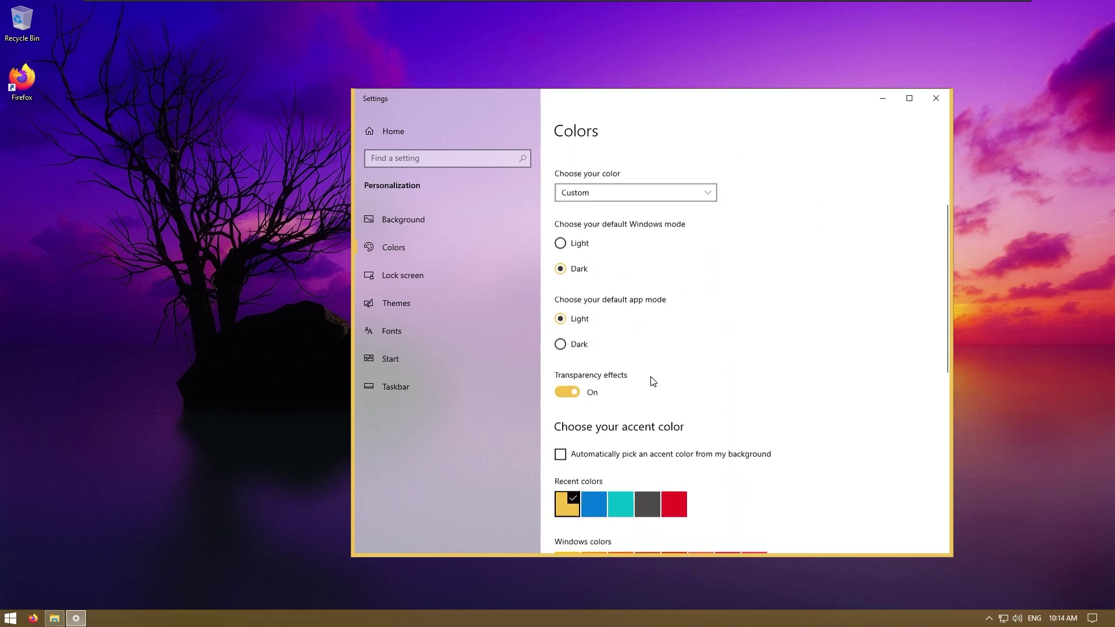
{"action": "scroll", "coordinate": [551, 460], "scroll_direction": "down", "scroll_amount": 1}
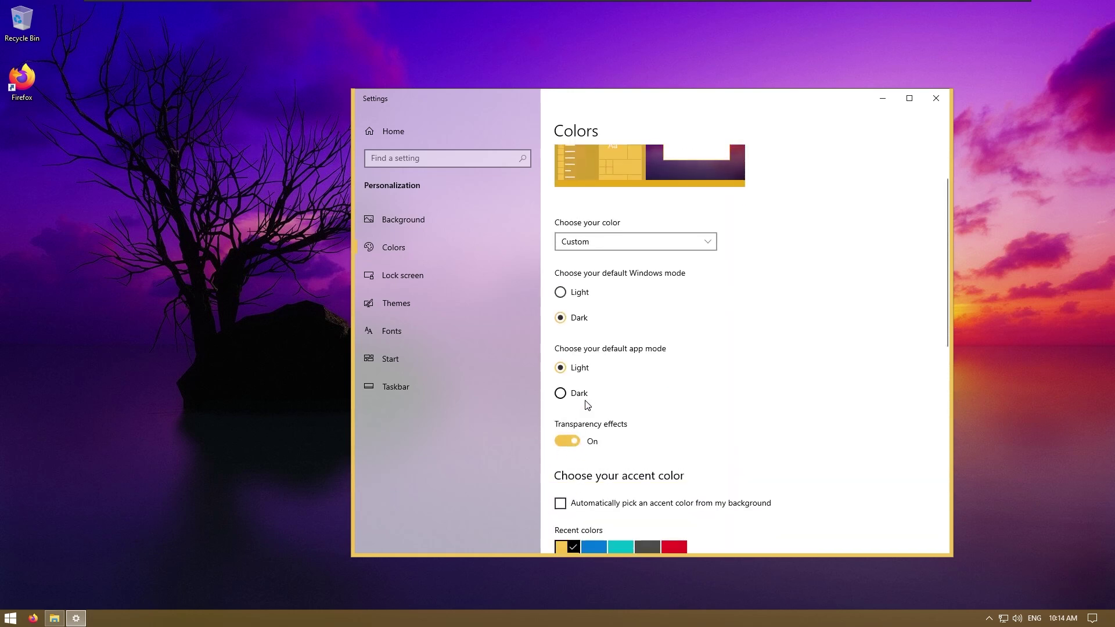
{"action": "left_click", "coordinate": [583, 502]}
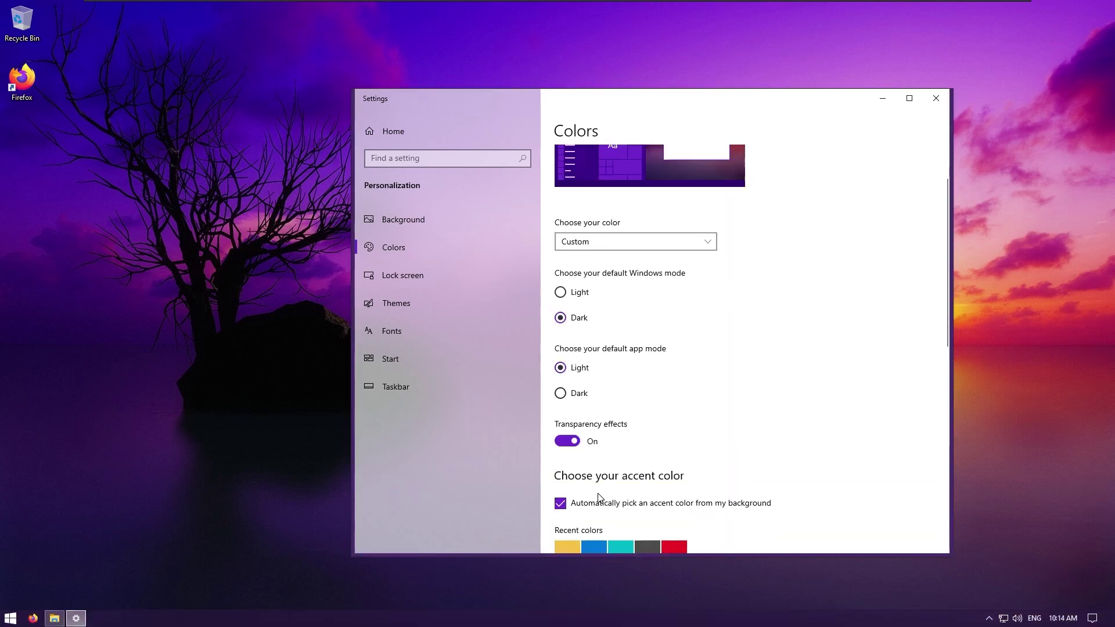
Examine the new accent coloring on the desktop, the winver dialog moved toward the middle of the desktop, and the Start menu.
{"action": "key", "text": "super+d"}
{"action": "key", "text": "super+r"}
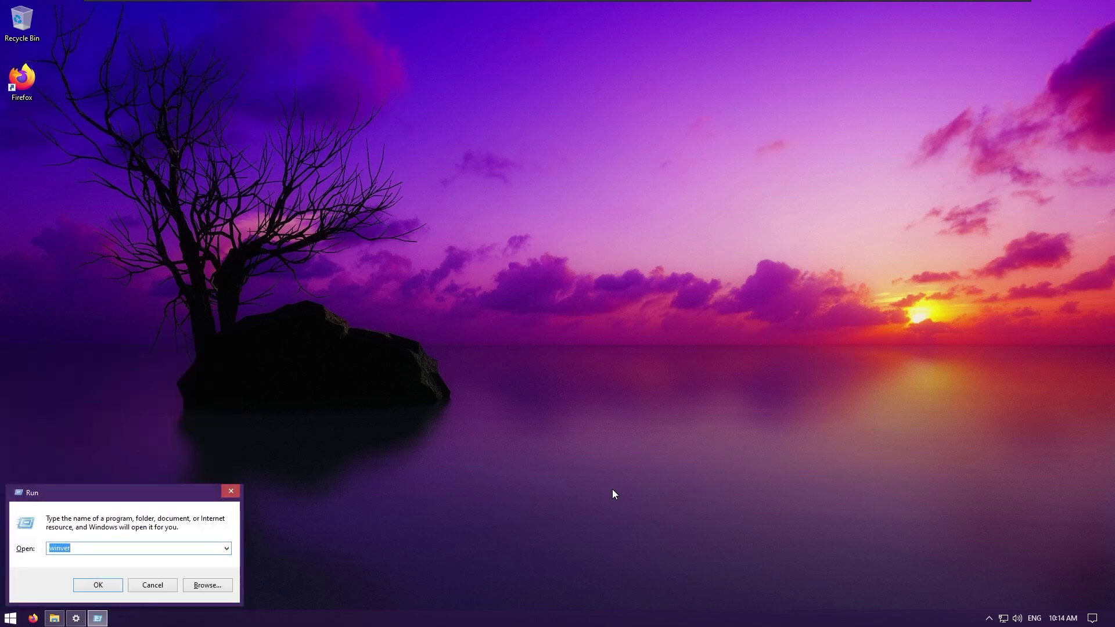
{"action": "key", "text": "Return"}
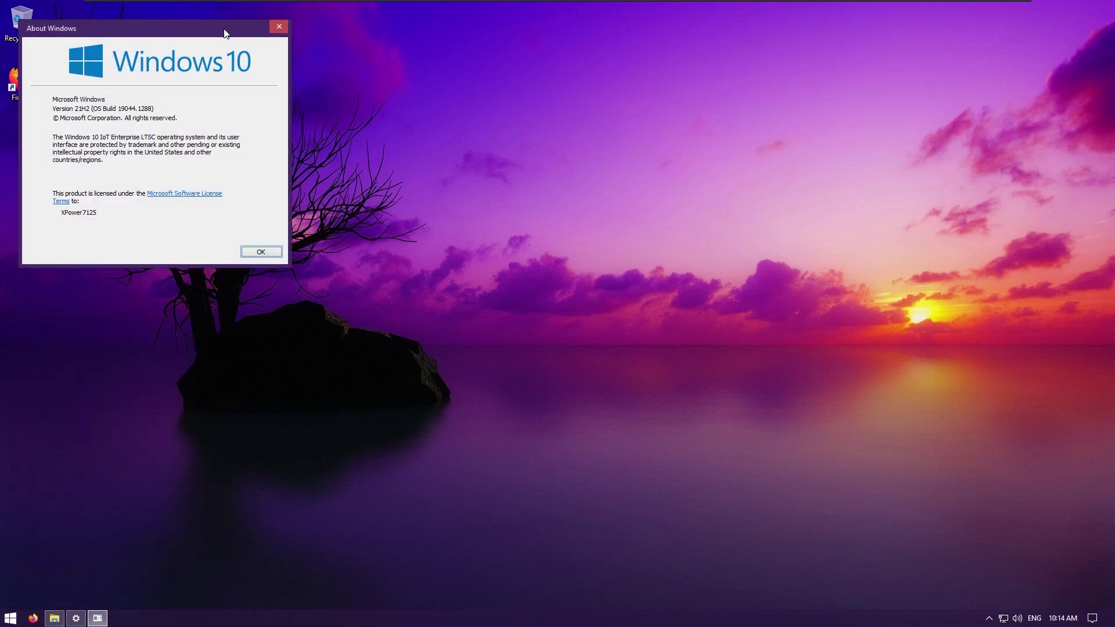
{"action": "left_click_drag", "start_coordinate": [224, 35], "coordinate": [606, 193]}
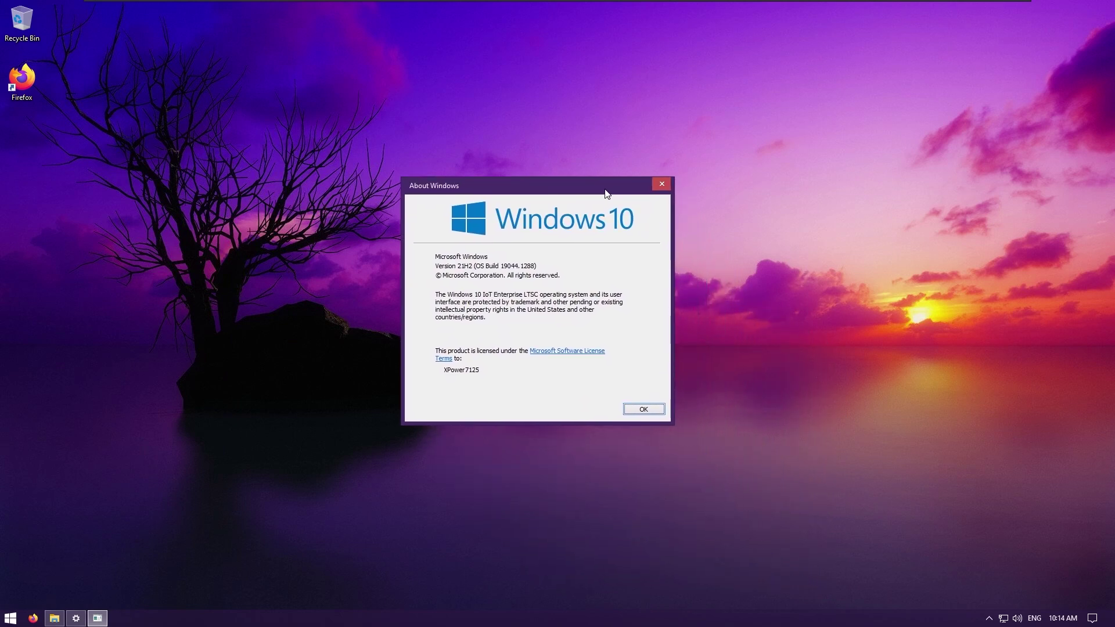
{"action": "key", "text": "super"}
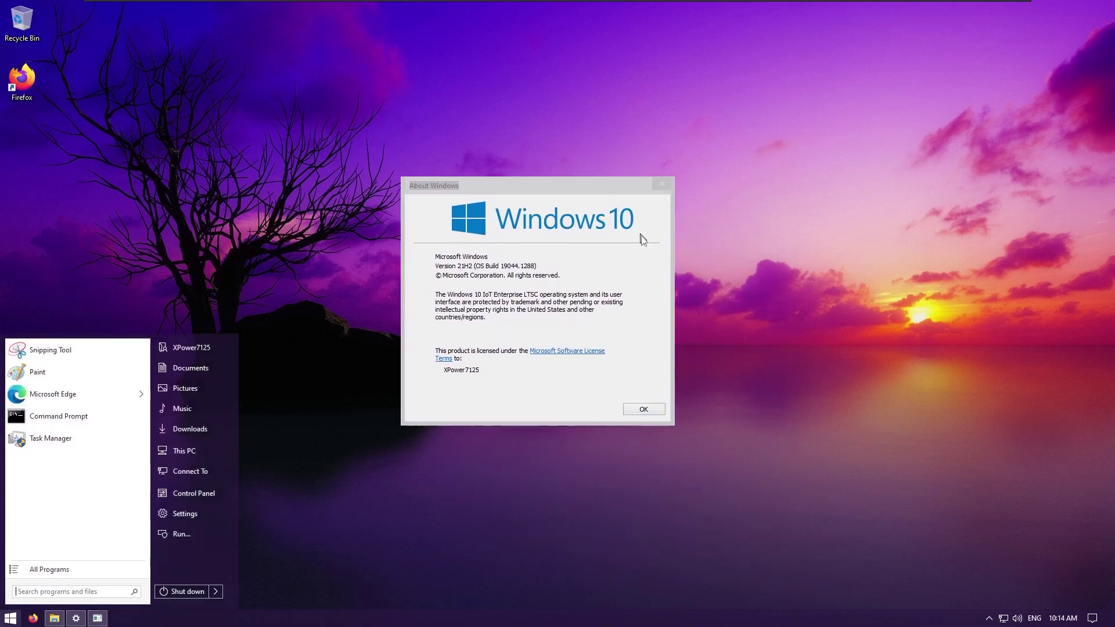
{"action": "left_click", "coordinate": [633, 273]}
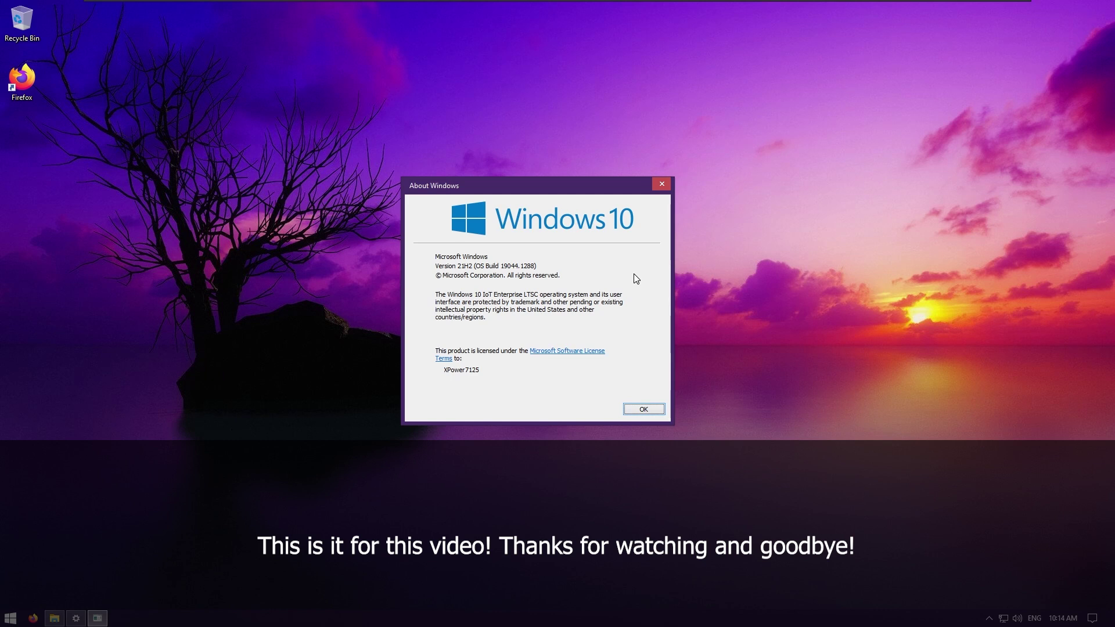